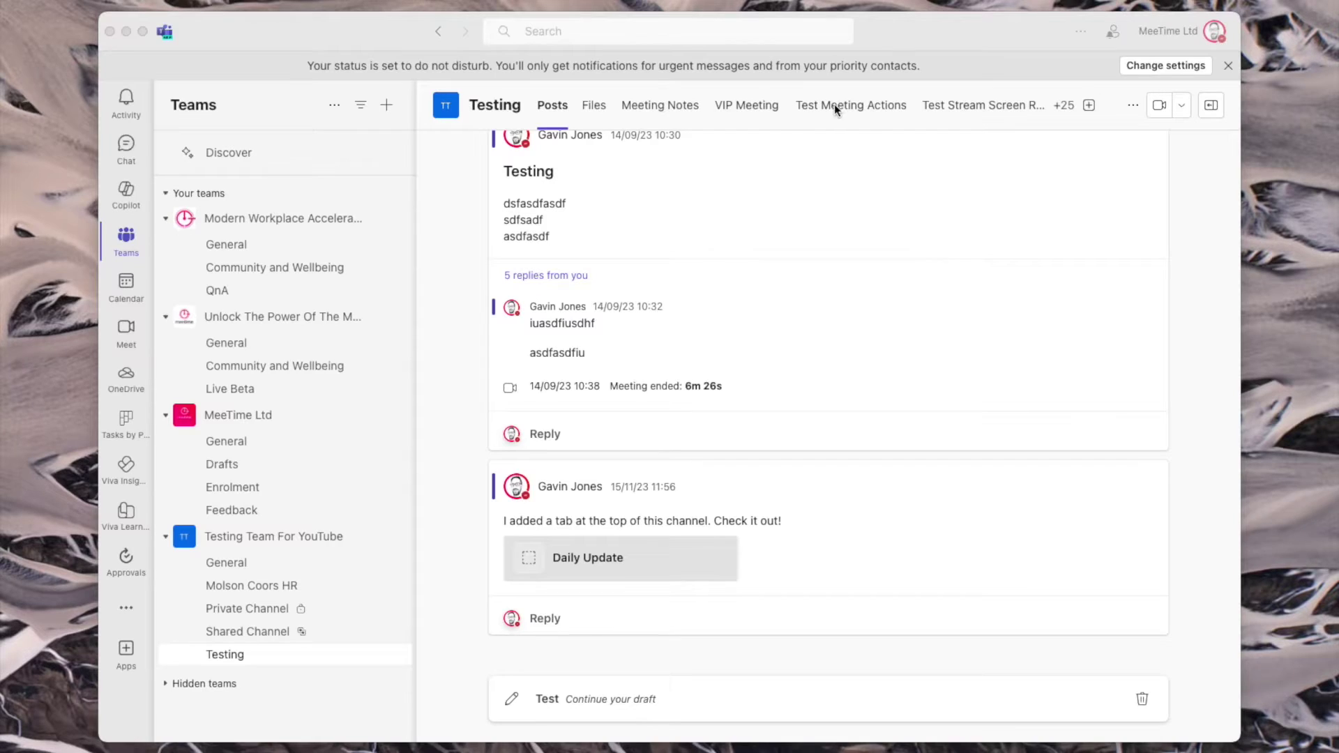
- Open the Test Meeting Actions board, then start adding a new app tab to the Testing channel
{"action": "left_click", "coordinate": [842, 108]}
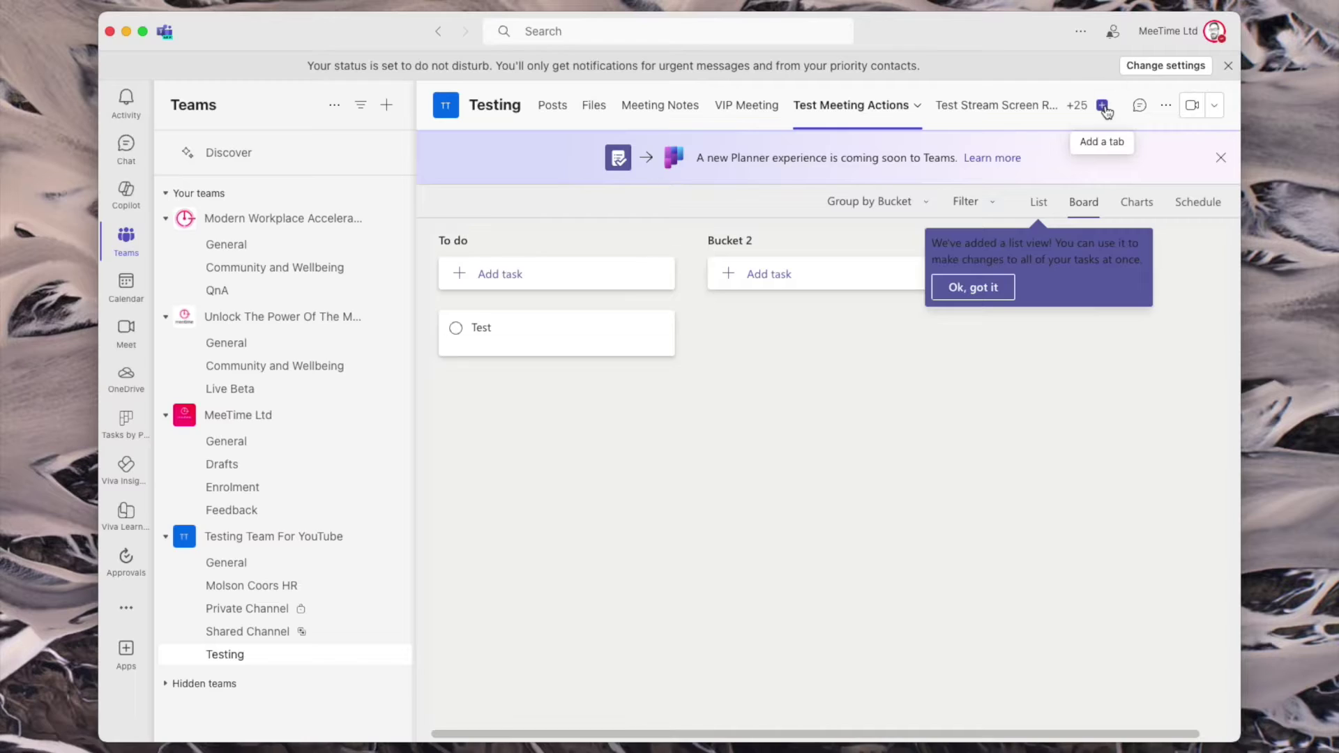
{"action": "left_click", "coordinate": [1104, 108]}
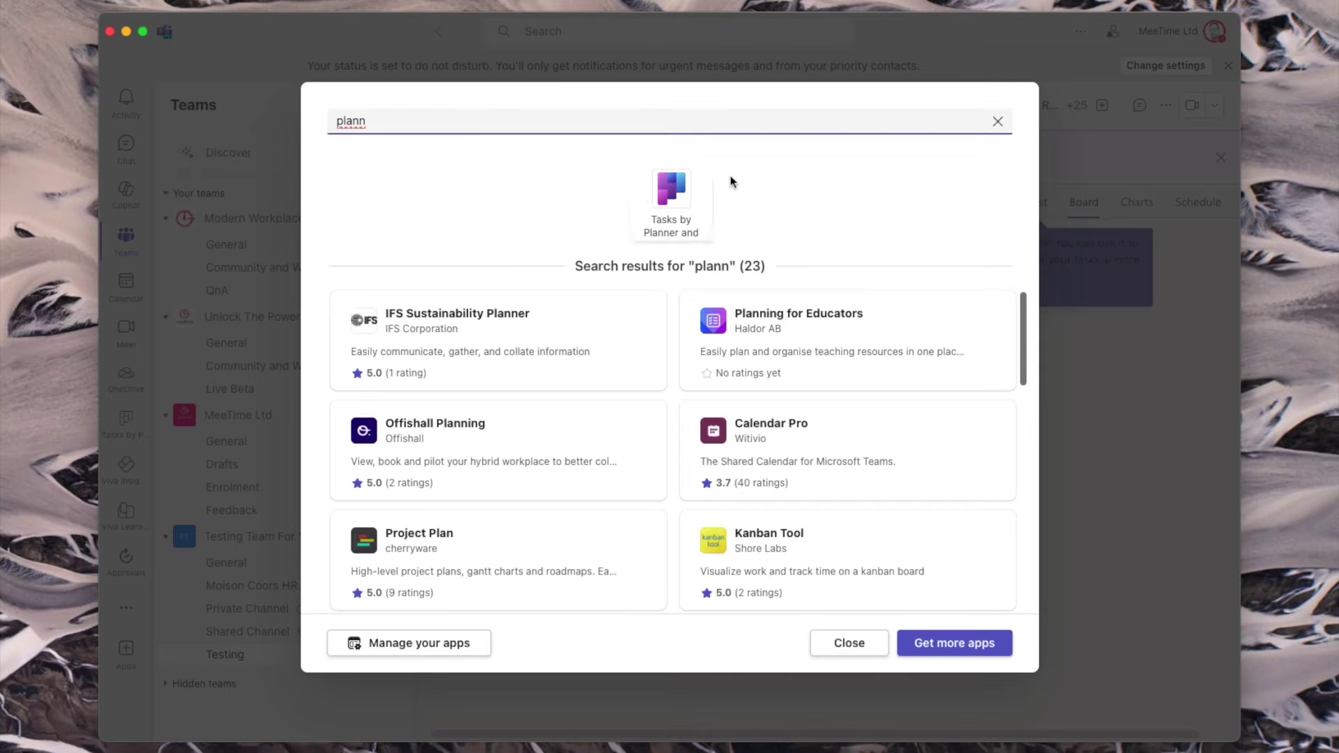
{"action": "left_click", "coordinate": [668, 202]}
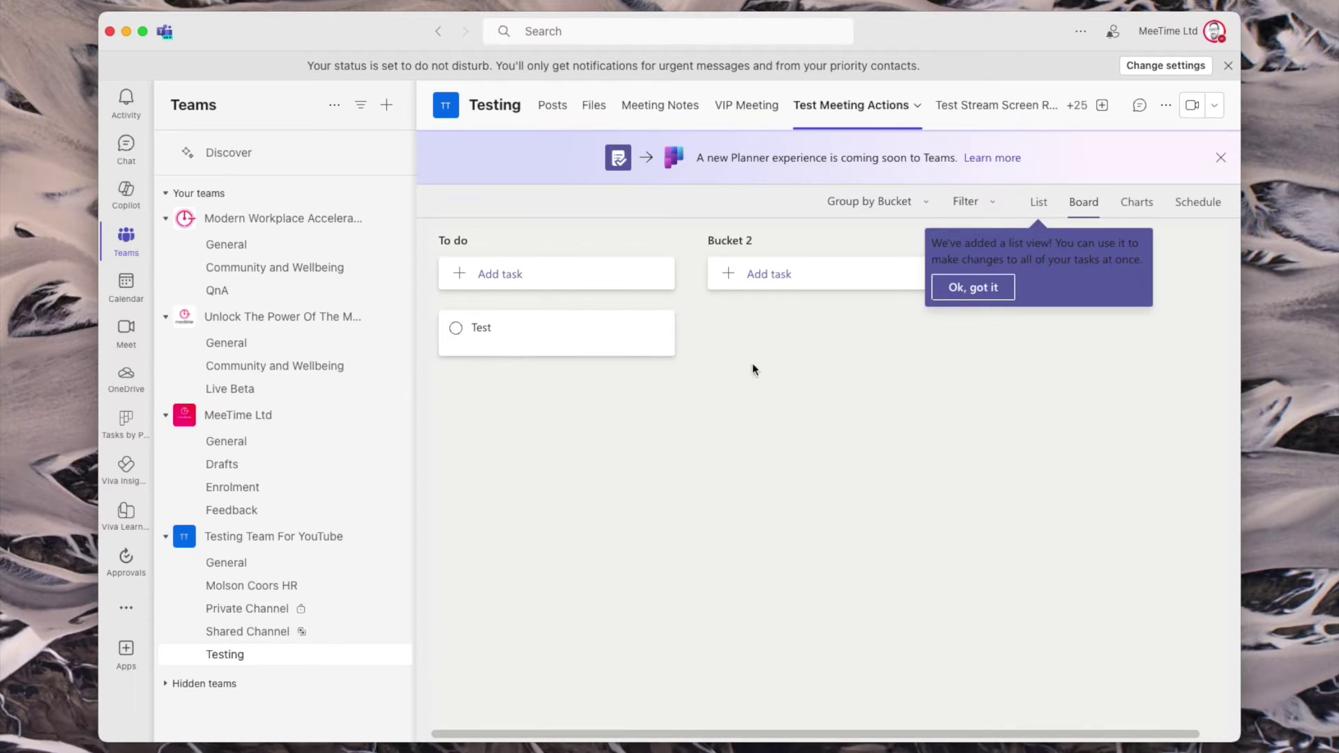
- Dismiss the list-view tip, start and cancel a new To do task, then open the Test task
{"action": "left_click", "coordinate": [1013, 299]}
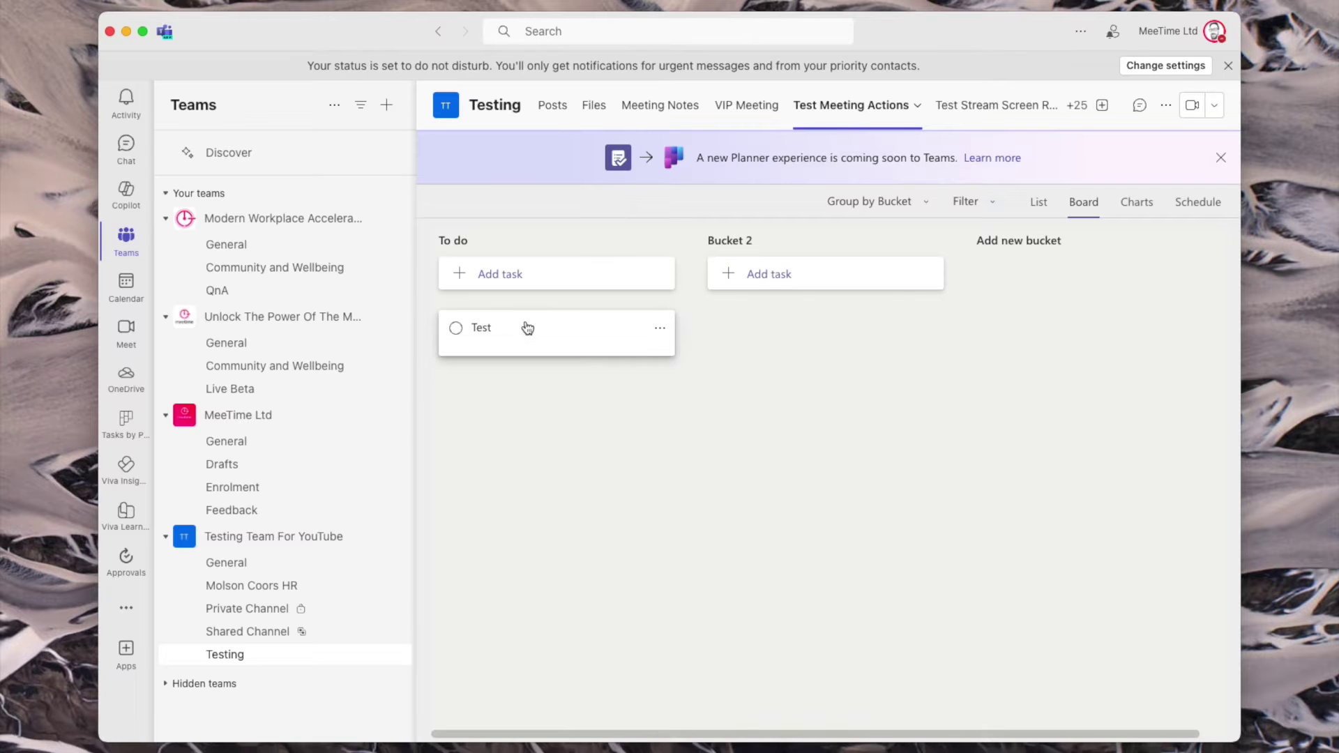
{"action": "left_click", "coordinate": [513, 272]}
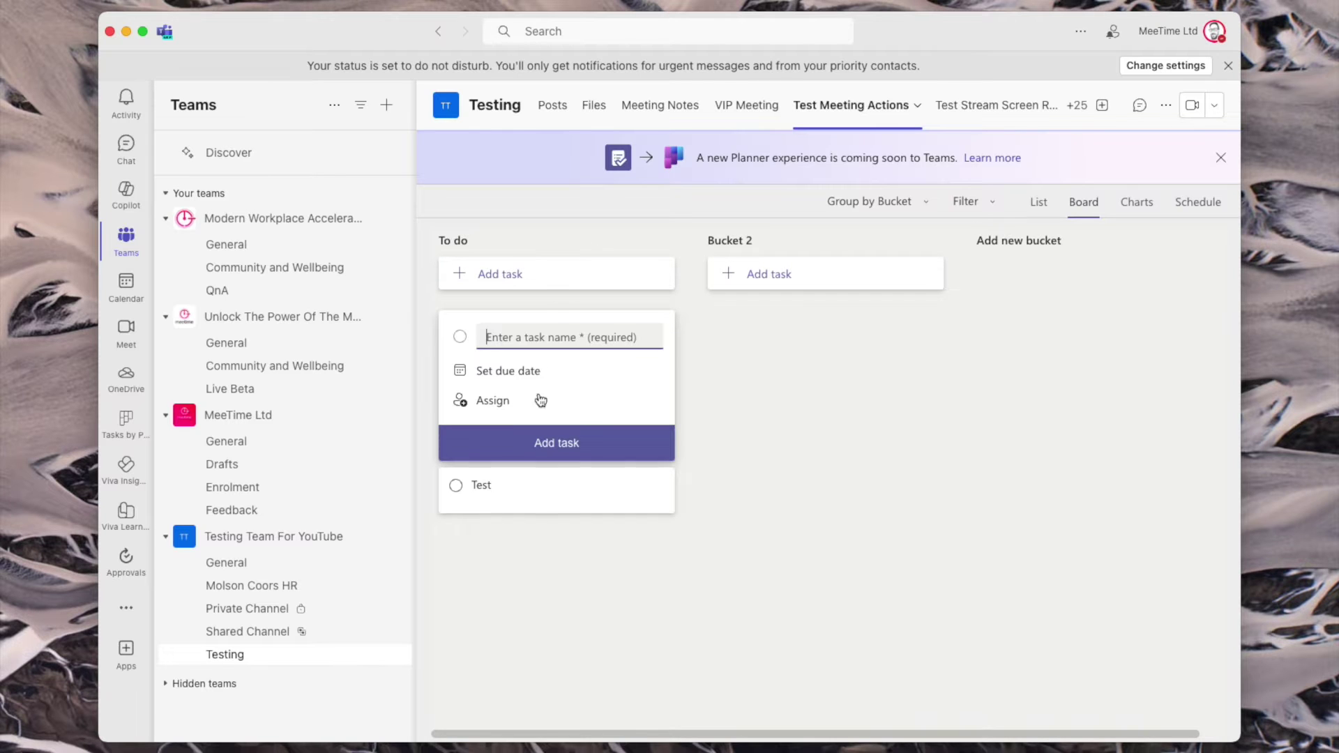
{"action": "left_click", "coordinate": [633, 383]}
{"action": "left_click", "coordinate": [667, 370]}
{"action": "key", "text": "Escape"}
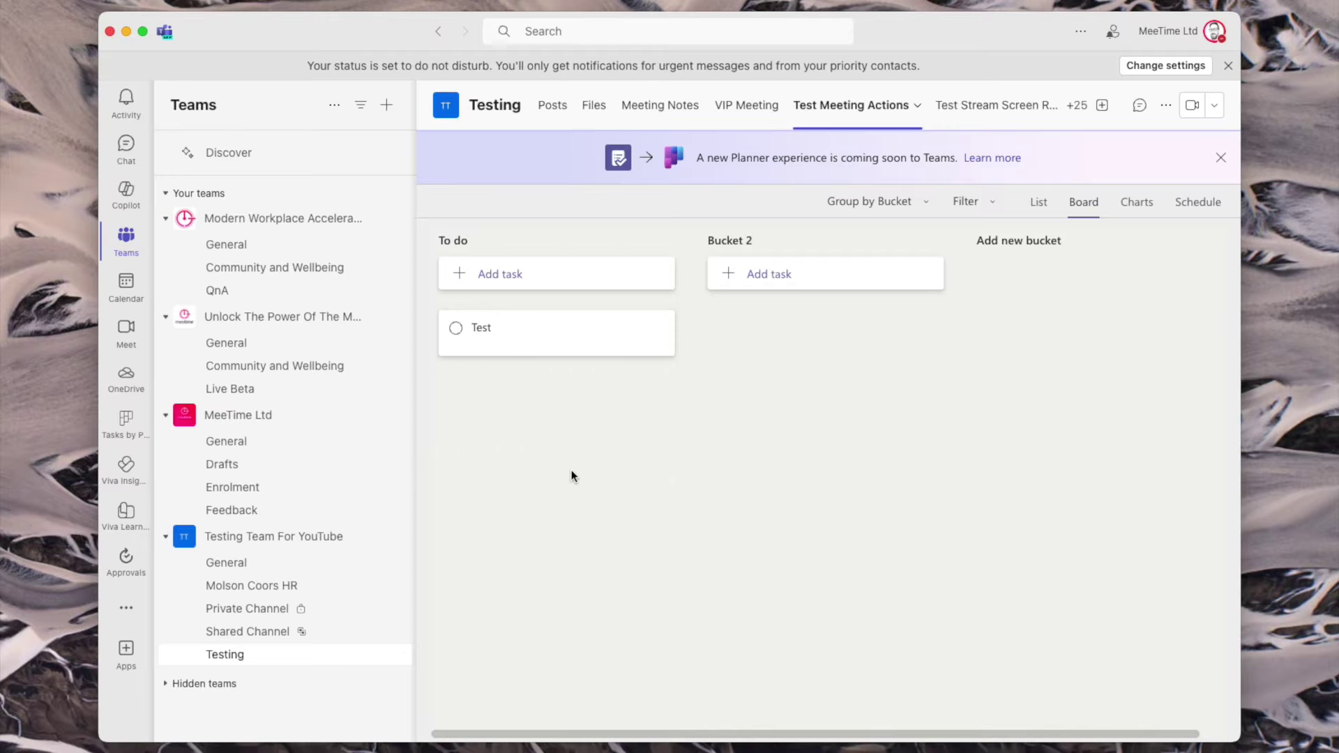
{"action": "left_click", "coordinate": [531, 346]}
- Tag the Test task with the Yellow label
{"action": "left_click", "coordinate": [647, 424]}
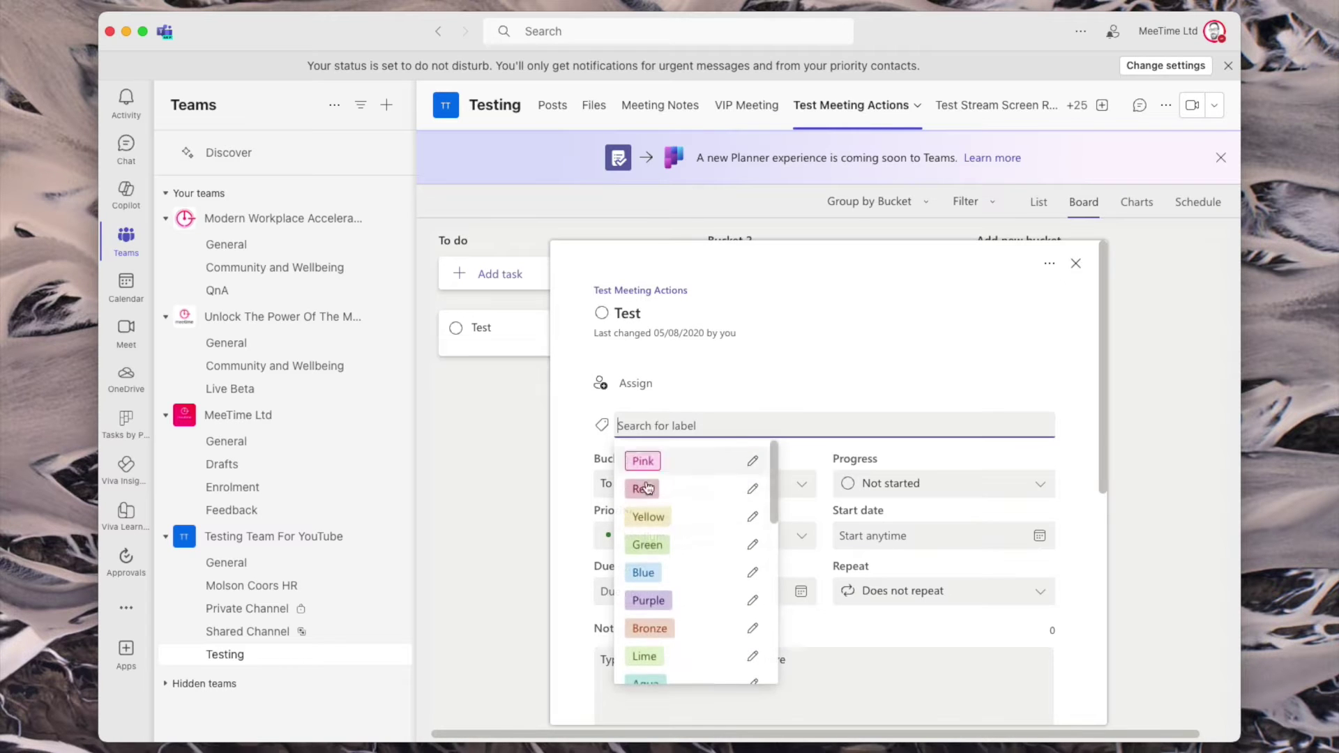
{"action": "scroll", "coordinate": [666, 643], "scroll_direction": "down", "scroll_amount": 7}
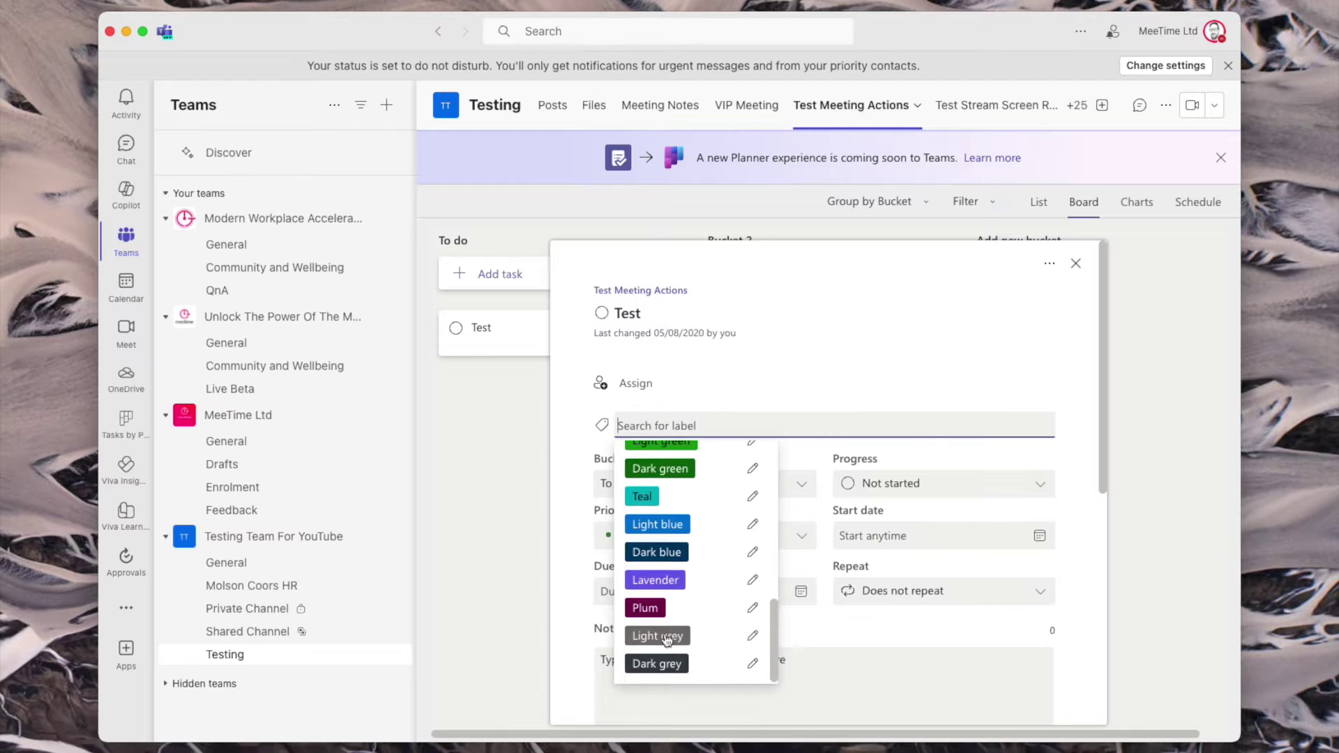
{"action": "scroll", "coordinate": [666, 554], "scroll_direction": "up", "scroll_amount": 7}
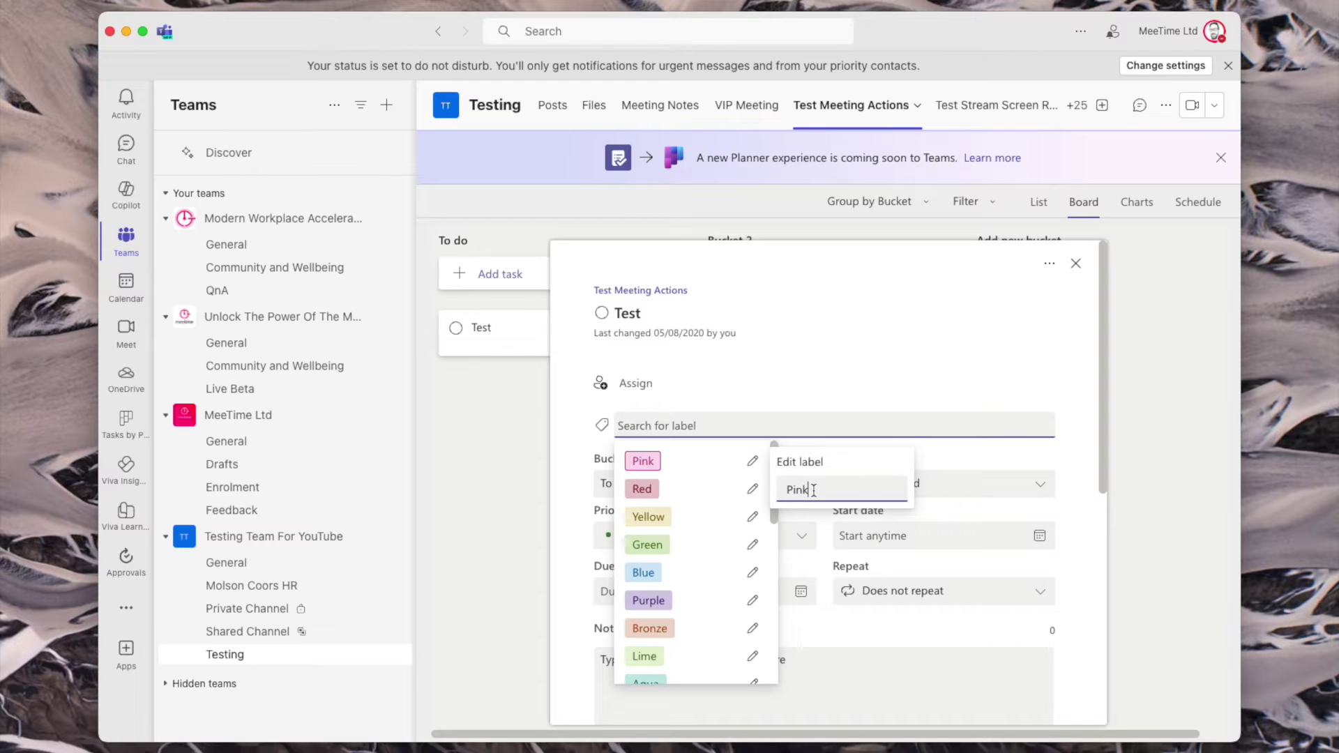
{"action": "left_click", "coordinate": [691, 511]}
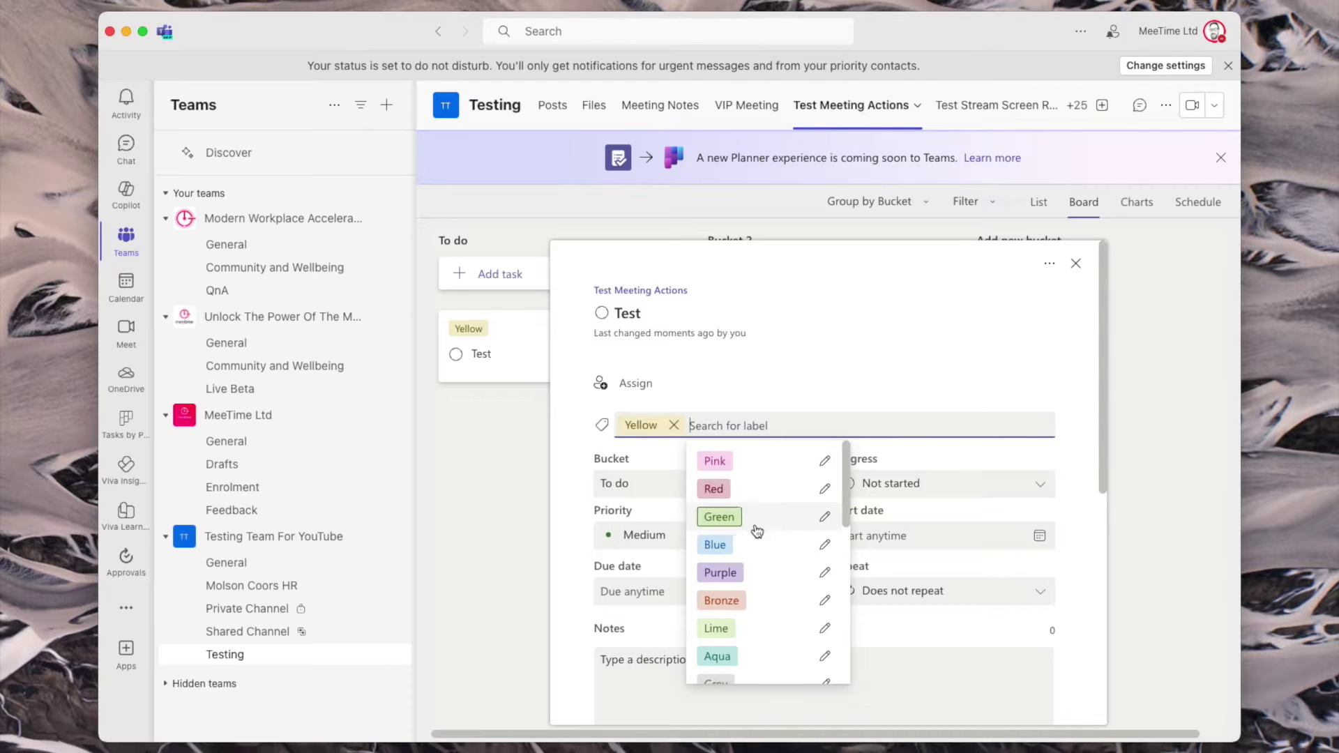
{"action": "scroll", "coordinate": [804, 668], "scroll_direction": "down", "scroll_amount": 10}
{"action": "scroll", "coordinate": [807, 668], "scroll_direction": "up", "scroll_amount": 5}
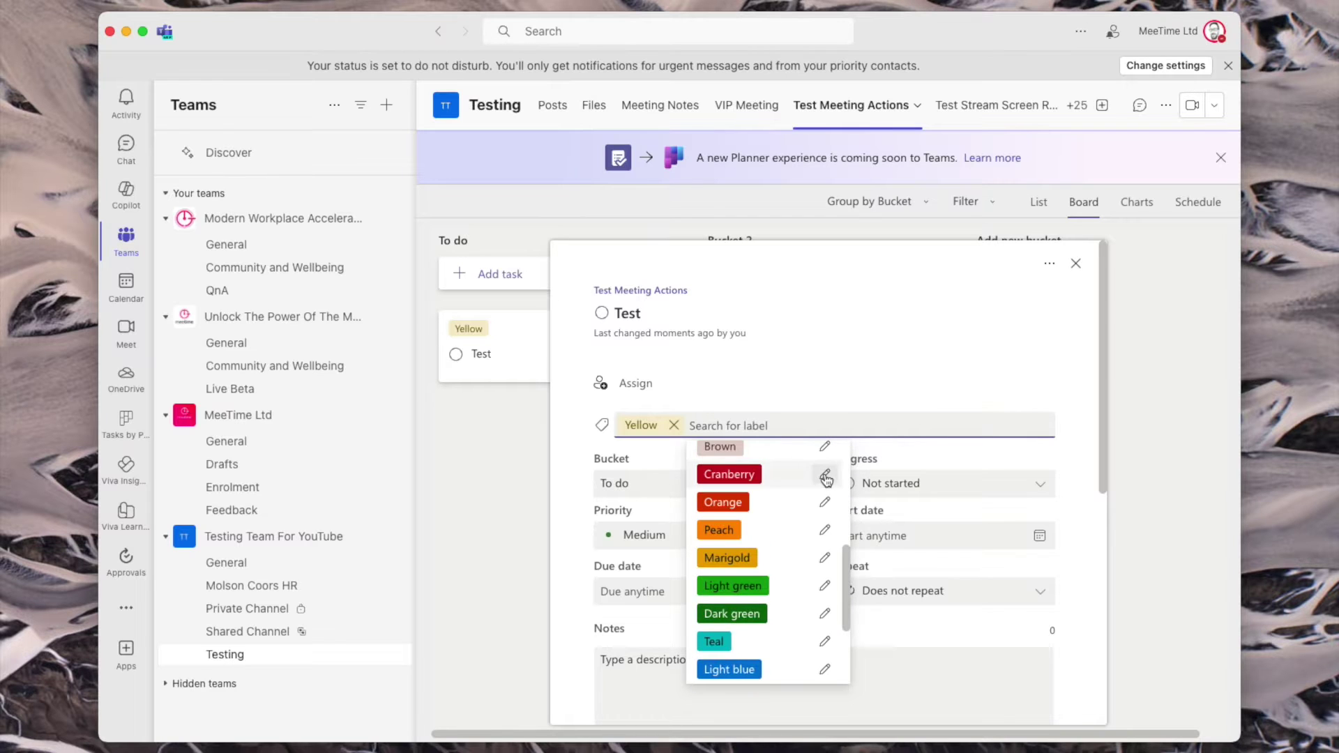
- Rename the Cranberry label to Important
{"action": "left_click", "coordinate": [825, 477]}
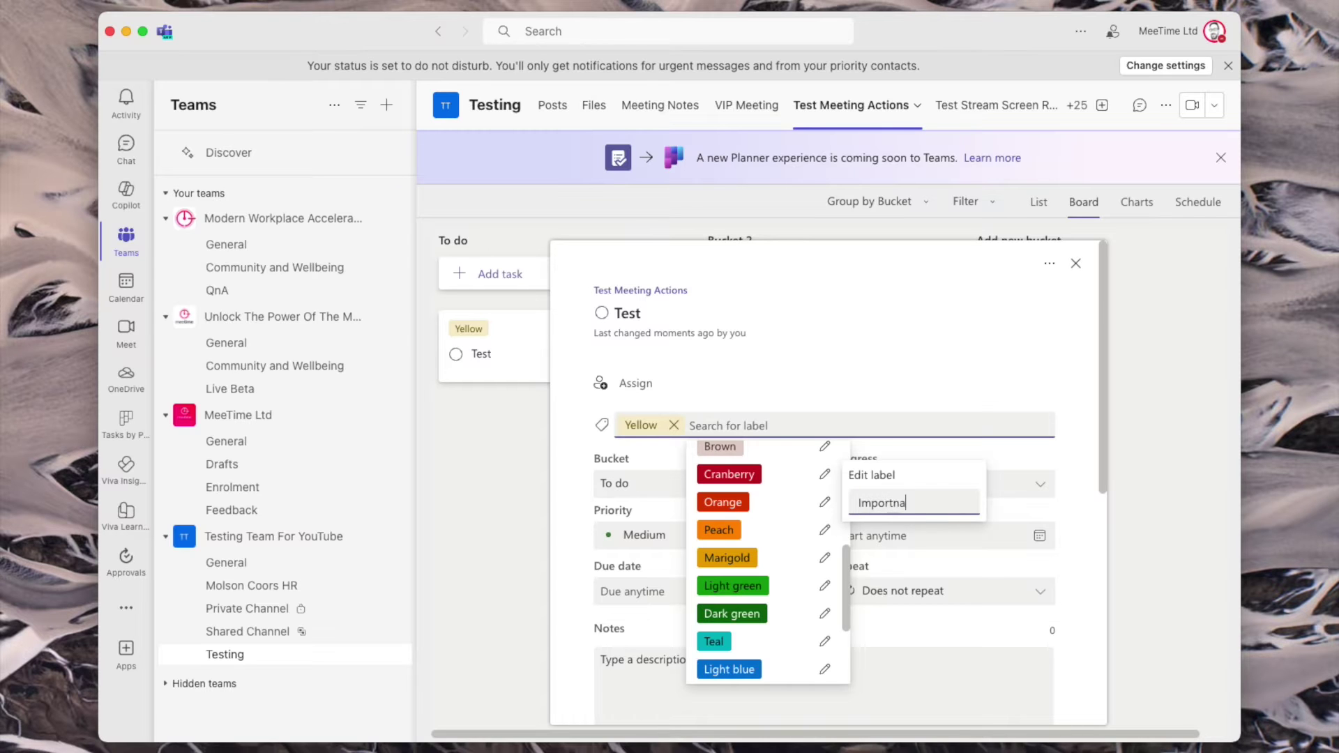
{"action": "type", "text": "Importnat"}
{"action": "key", "text": "Return"}
{"action": "scroll", "coordinate": [755, 553], "scroll_direction": "down", "scroll_amount": 5}
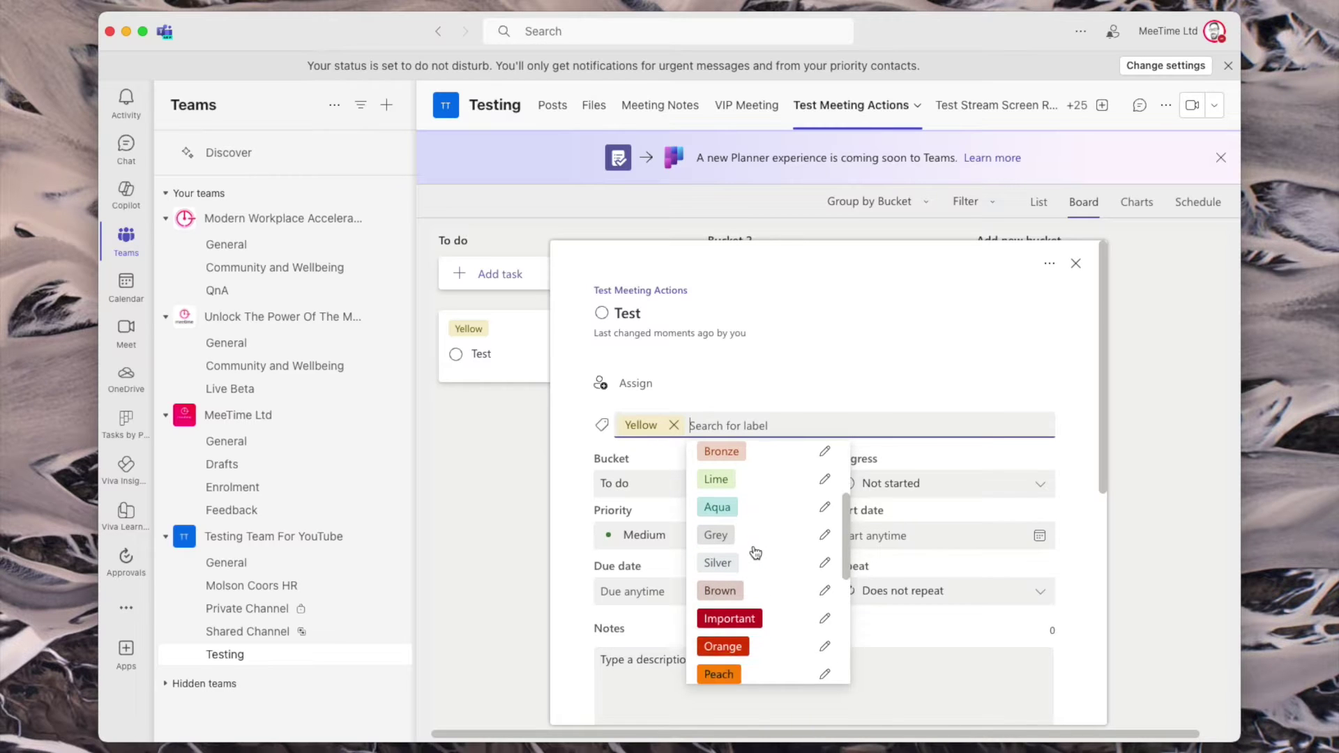
{"action": "scroll", "coordinate": [752, 612], "scroll_direction": "up", "scroll_amount": 2}
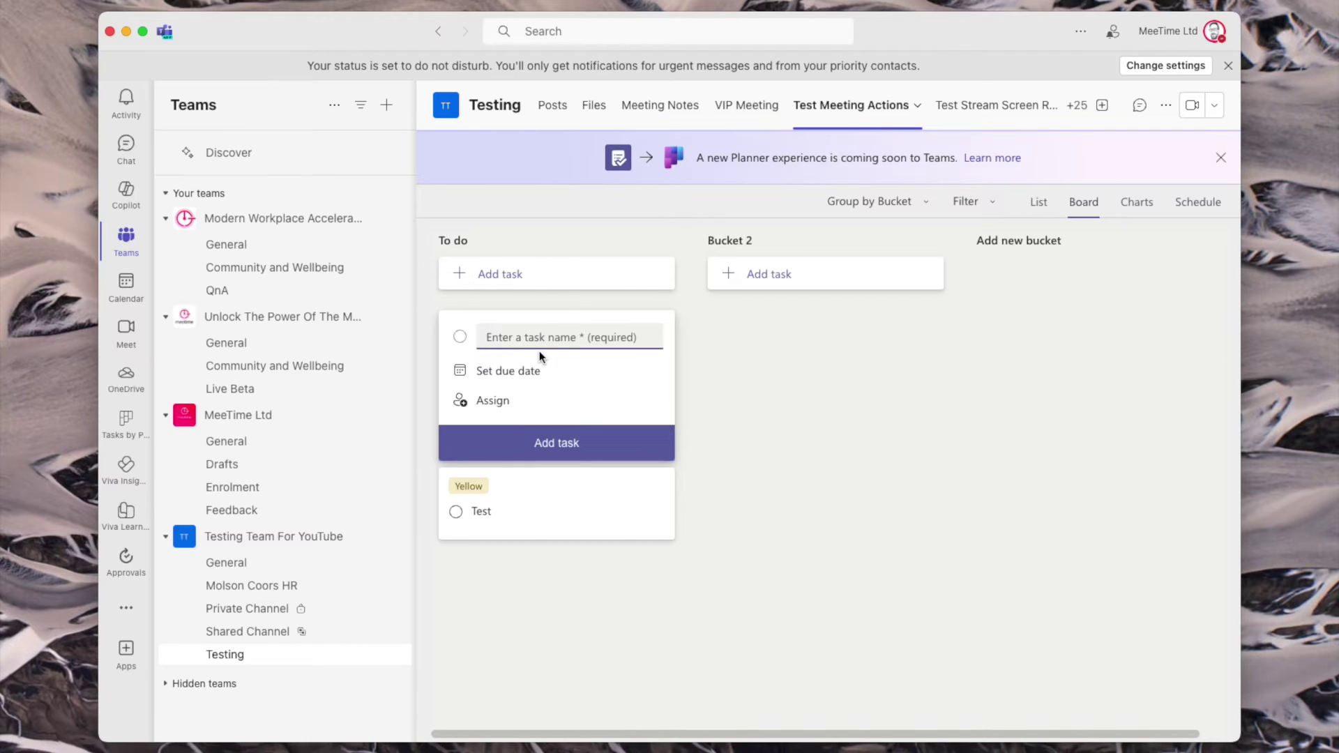
- Enter the new To do task's name, beginning 'Read', and scroll down the form
{"action": "type", "text": "Read update paper on x"}
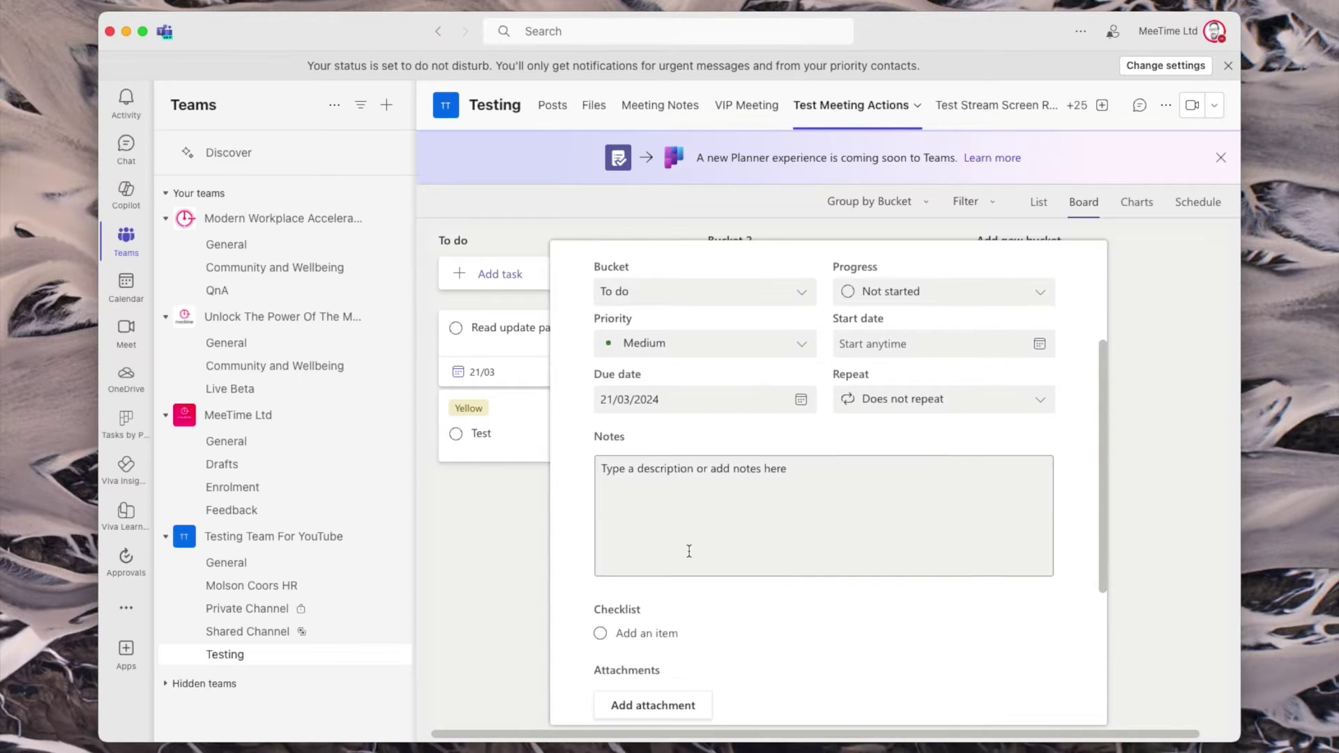
{"action": "scroll", "coordinate": [753, 409], "scroll_direction": "down", "scroll_amount": 2}
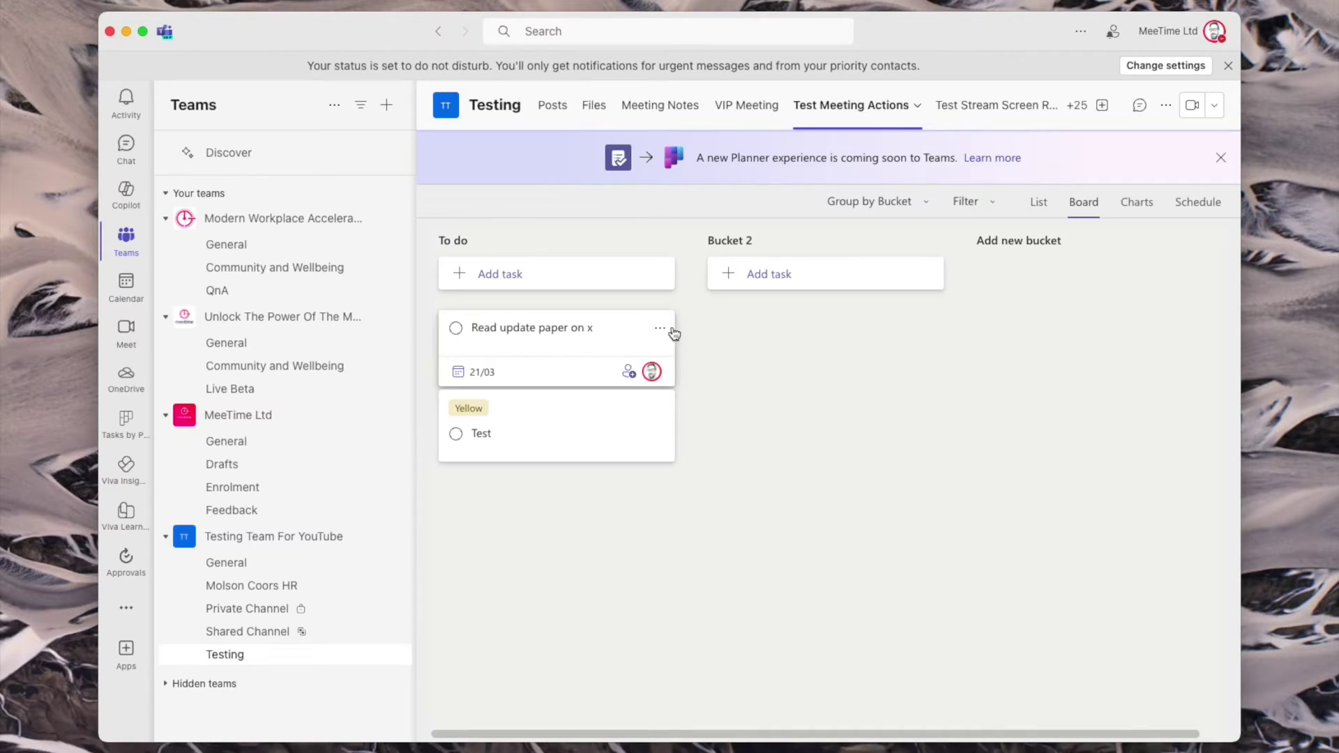
- Check the assignee of 'Read update paper on x', then bring up its Copy task dialog
{"action": "left_click", "coordinate": [662, 328]}
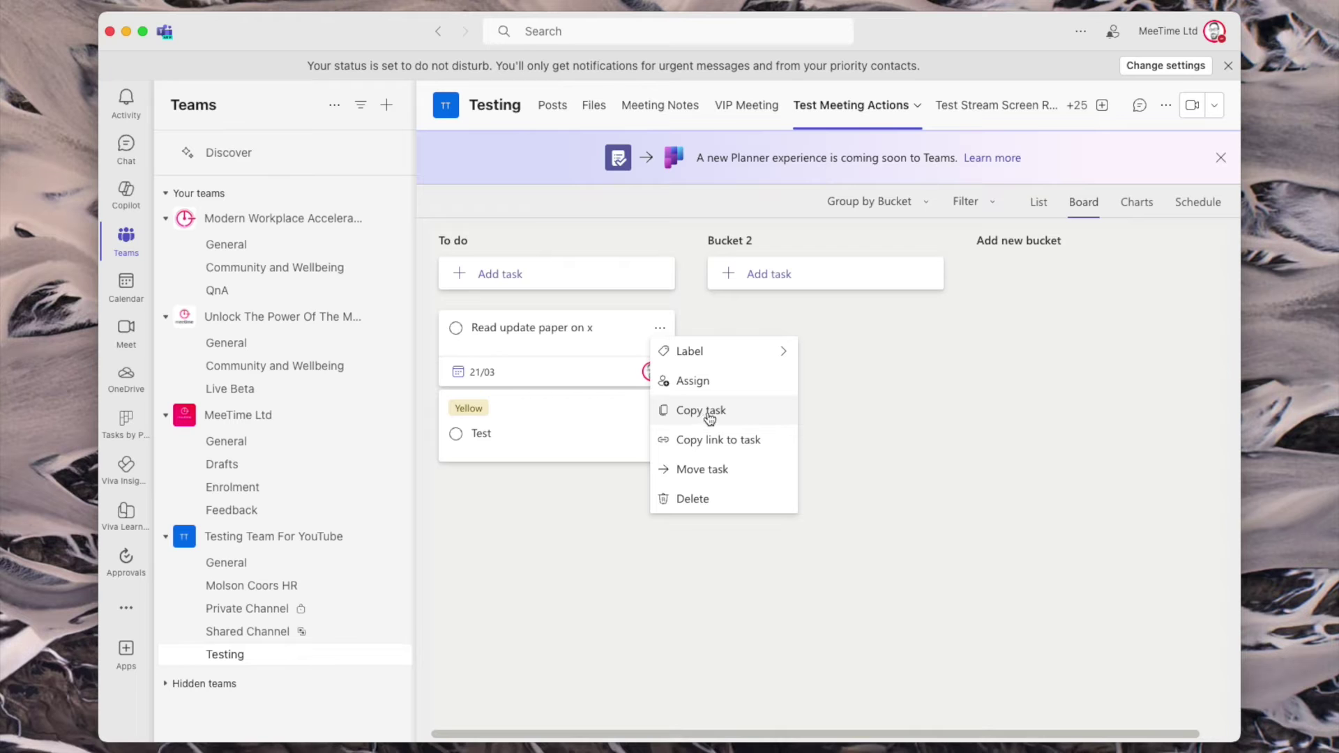
{"action": "left_click", "coordinate": [709, 414]}
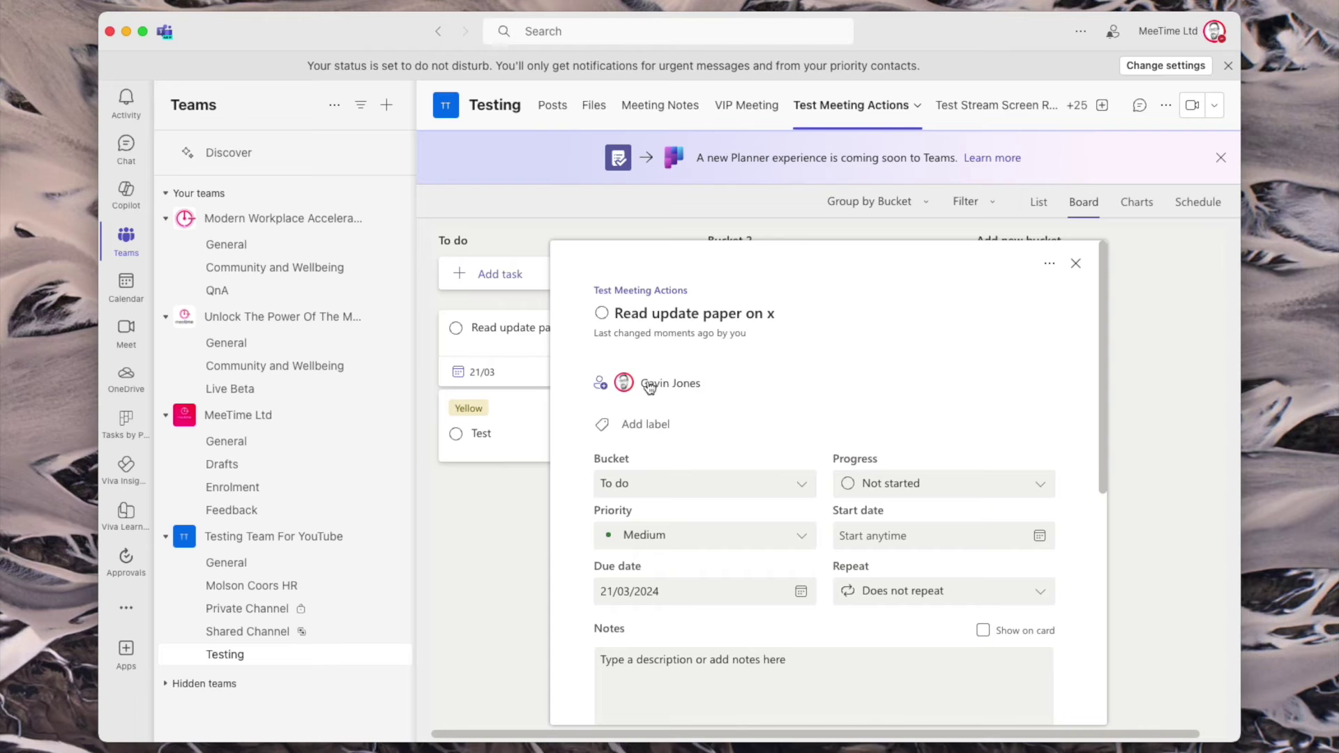
{"action": "left_click", "coordinate": [601, 384]}
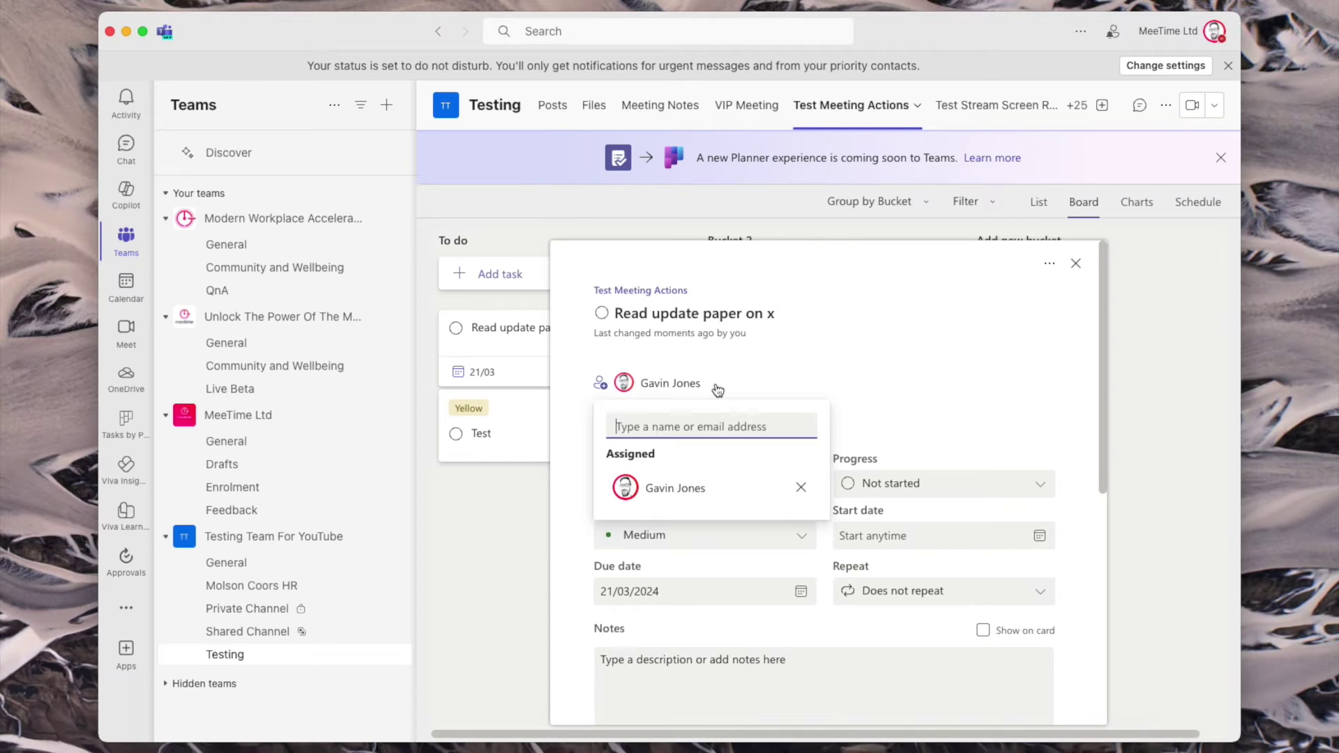
{"action": "left_click", "coordinate": [1078, 265]}
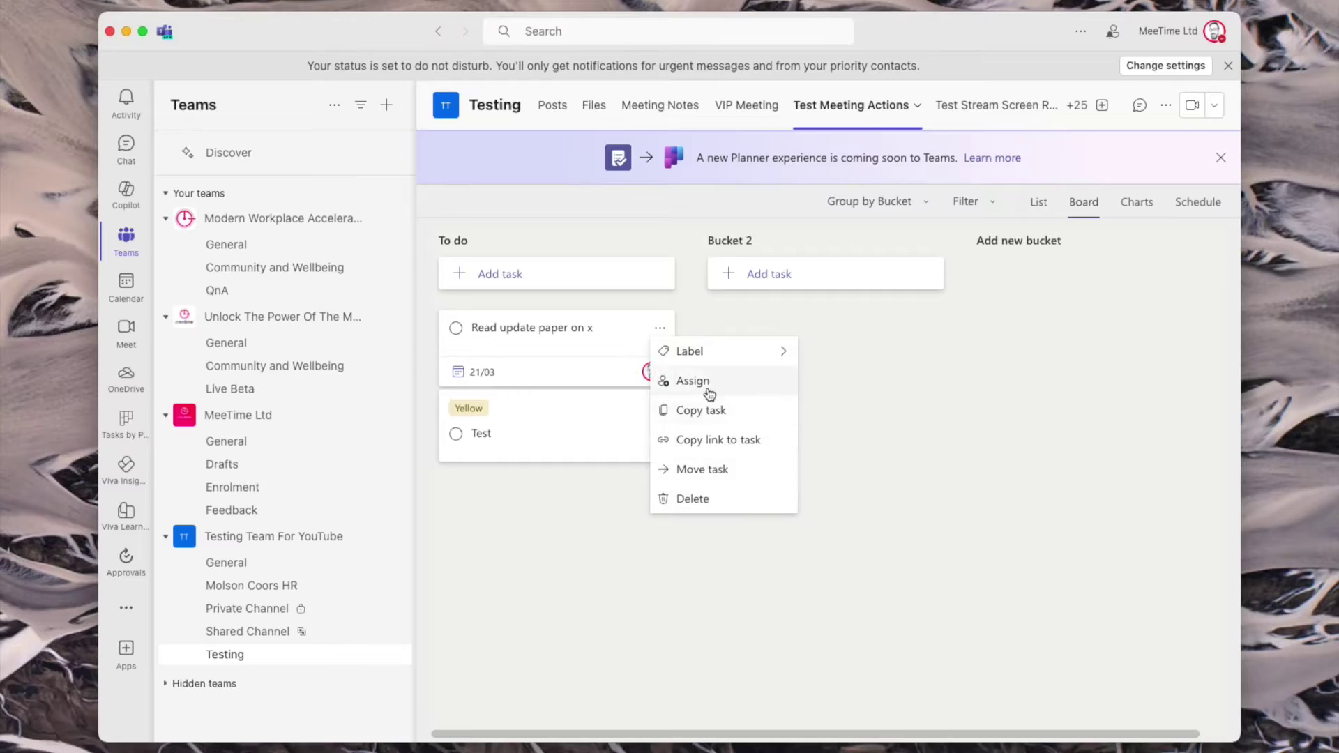
{"action": "left_click", "coordinate": [708, 410]}
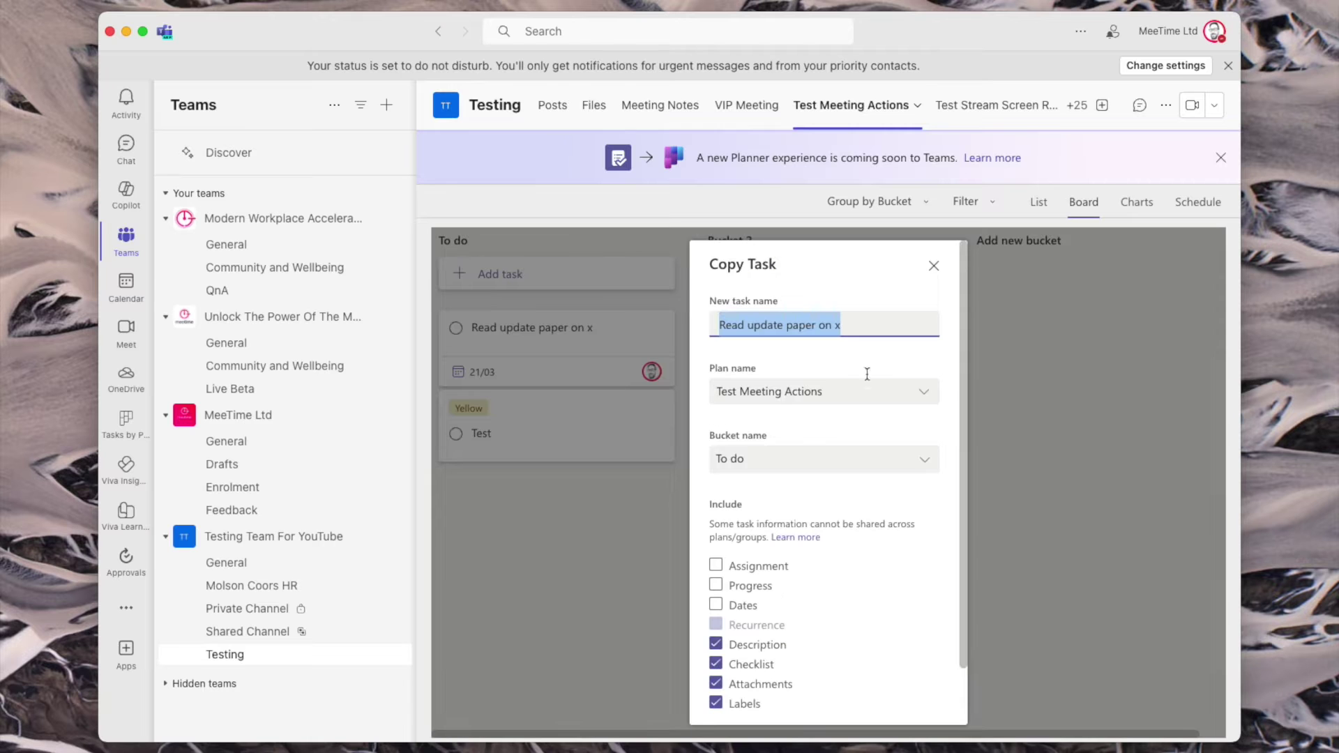
- Dismiss the Copy Task dialog without copying the task
{"action": "left_click", "coordinate": [934, 269]}
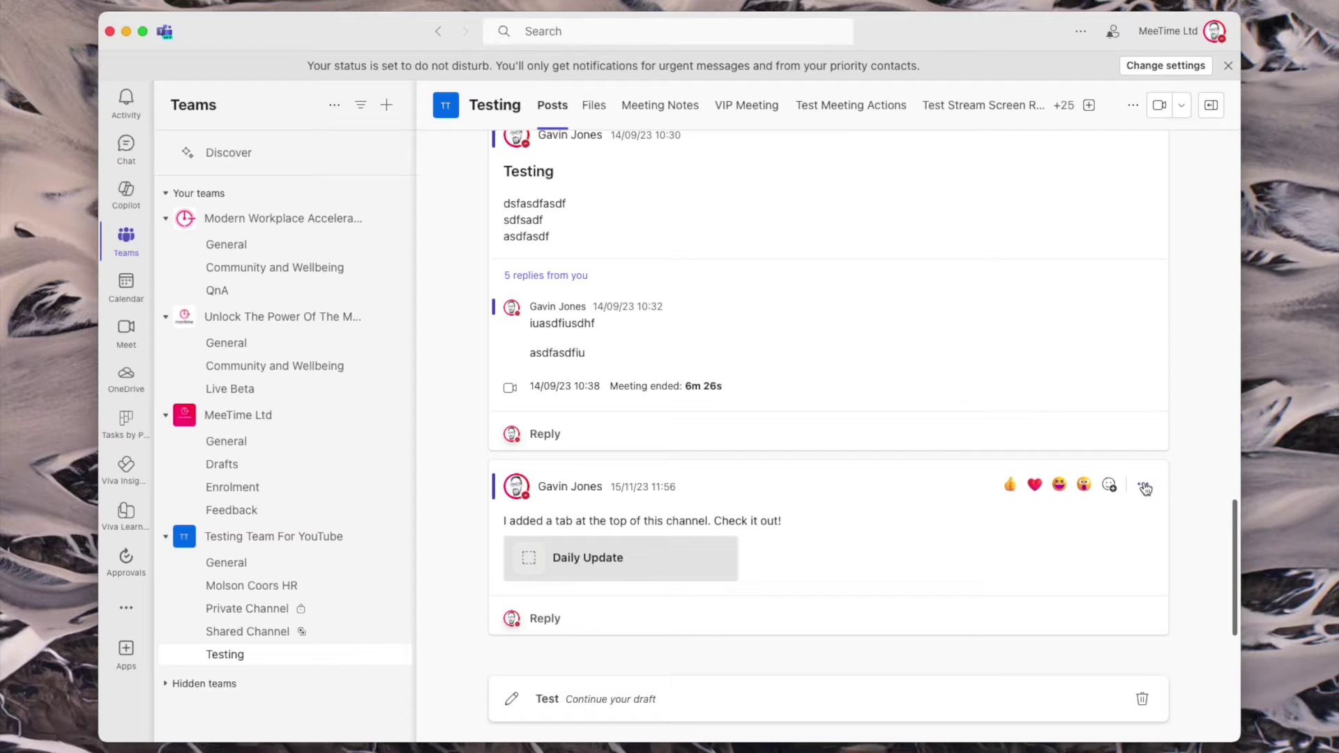
- Create a task from the latest channel message in Test Meeting Actions, Bucket 2
{"action": "left_click", "coordinate": [1145, 486]}
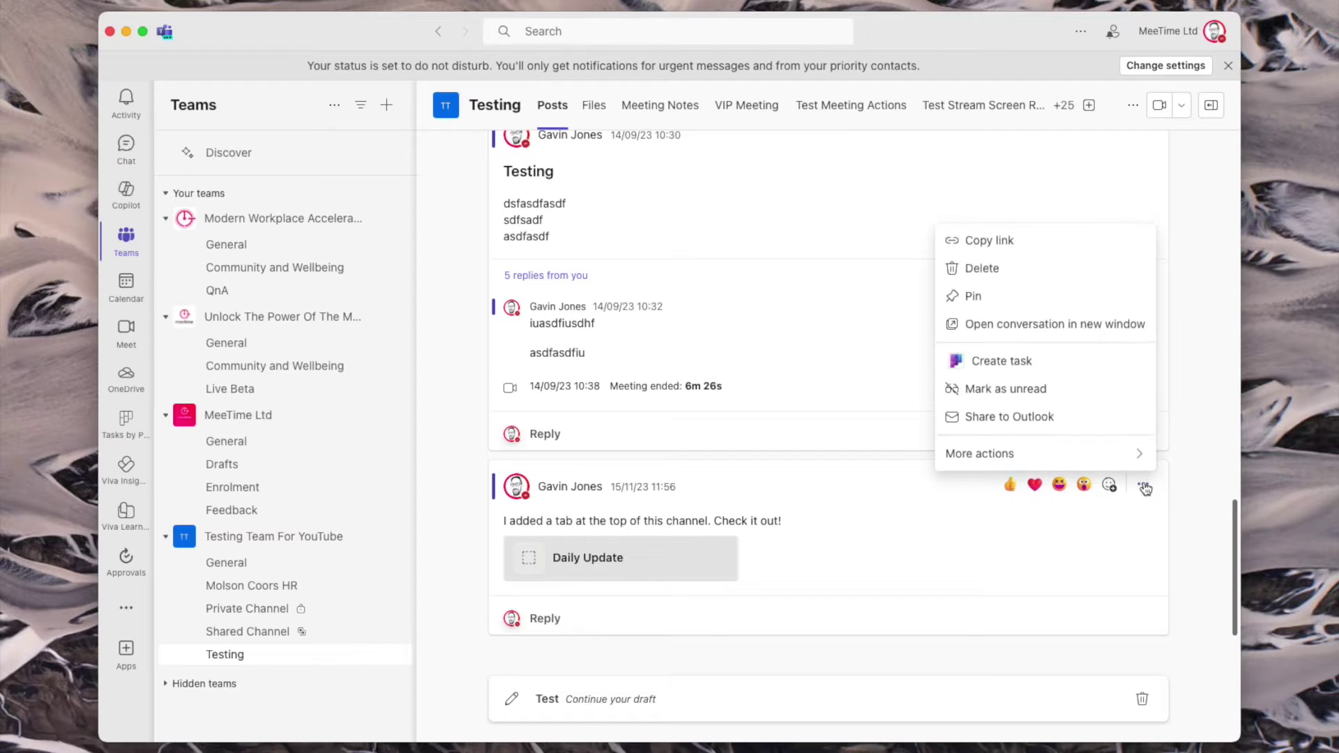
{"action": "left_click", "coordinate": [1000, 364]}
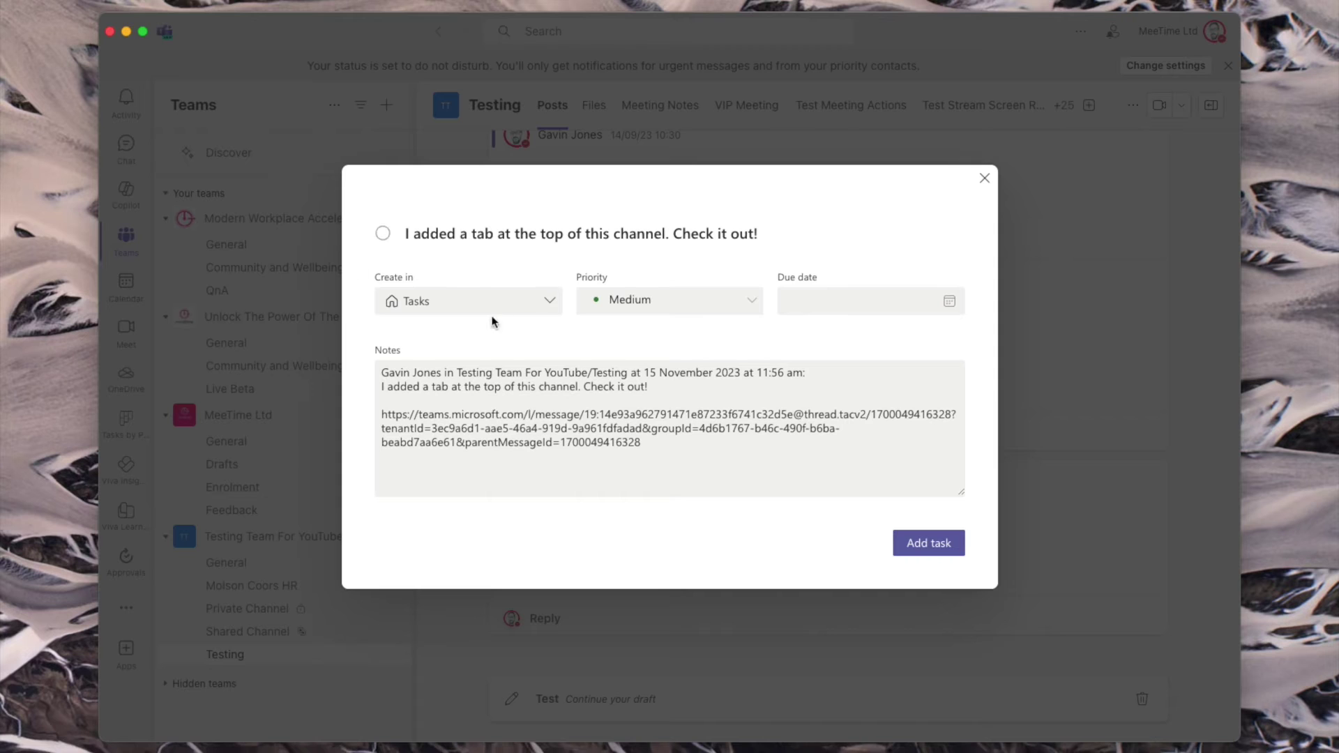
{"action": "left_click", "coordinate": [545, 305]}
{"action": "scroll", "coordinate": [500, 524], "scroll_direction": "down", "scroll_amount": 10}
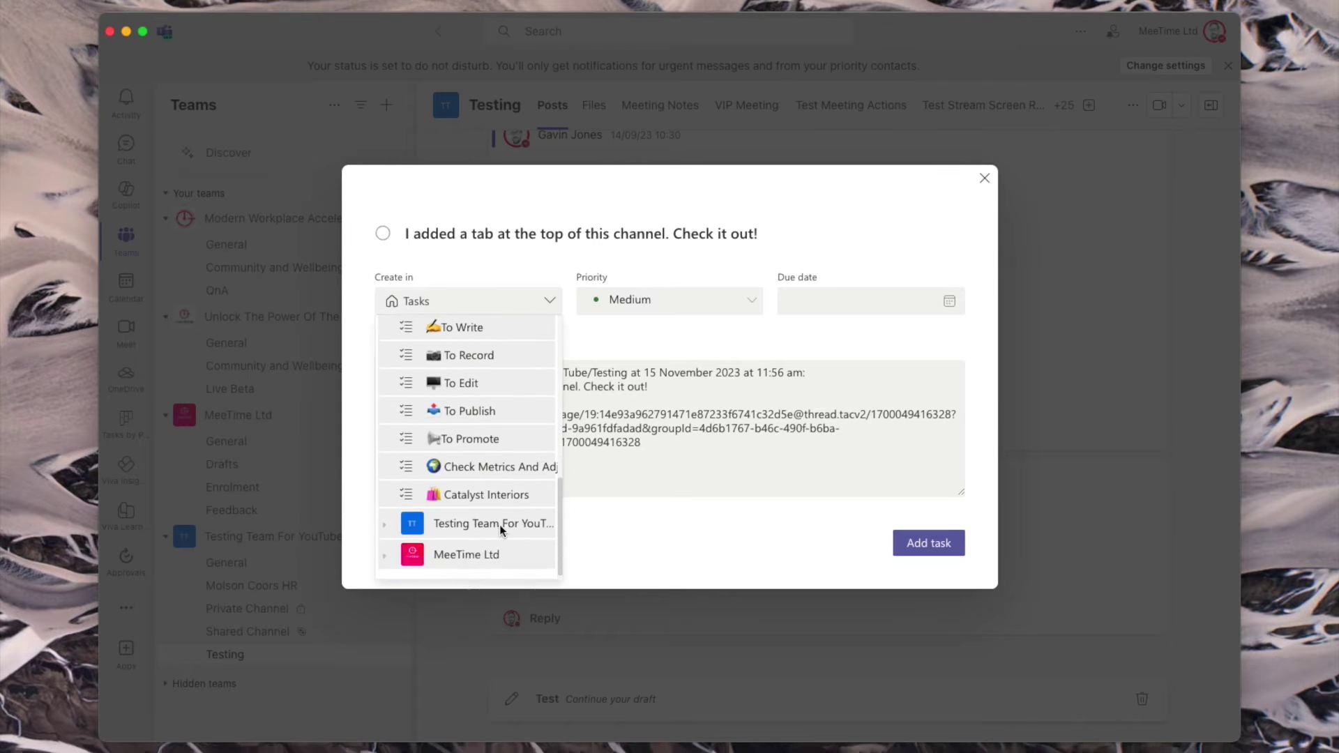
{"action": "scroll", "coordinate": [470, 367], "scroll_direction": "up", "scroll_amount": 10}
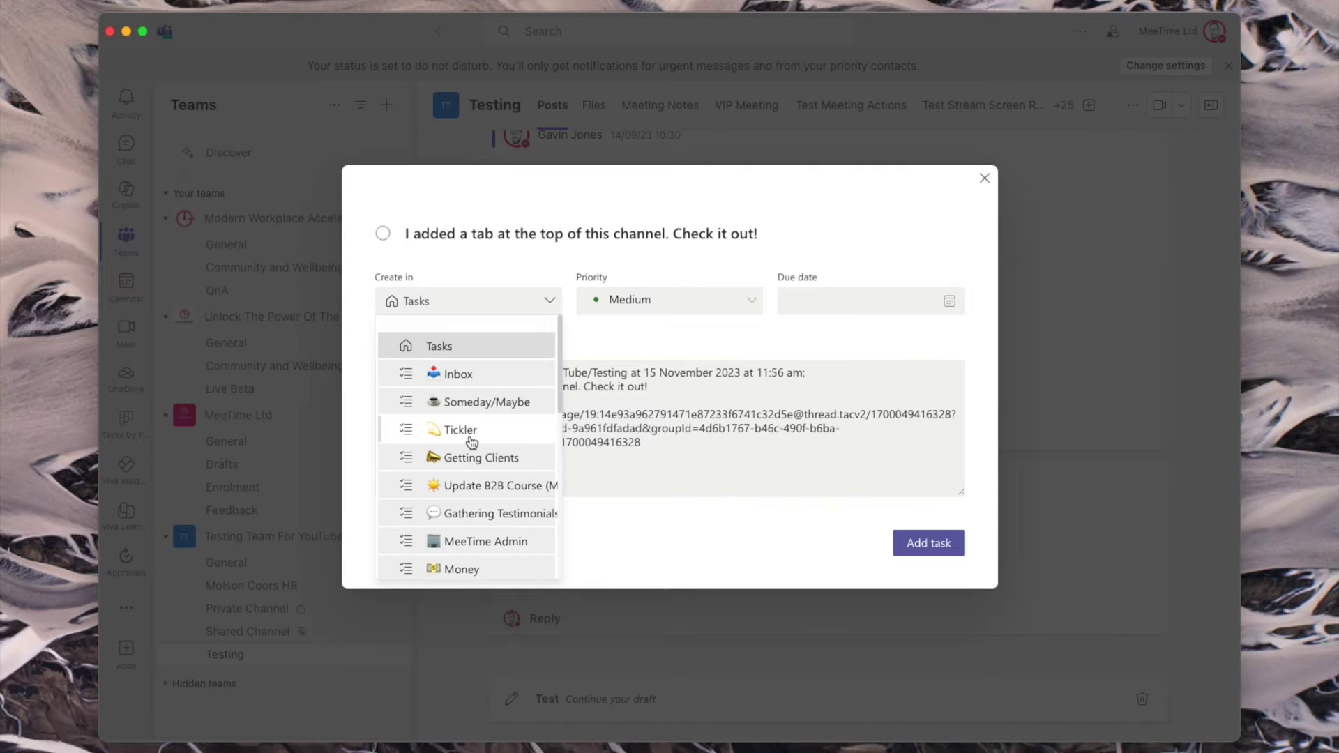
{"action": "scroll", "coordinate": [472, 442], "scroll_direction": "down", "scroll_amount": 10}
{"action": "left_click", "coordinate": [385, 520]}
{"action": "scroll", "coordinate": [390, 509], "scroll_direction": "down", "scroll_amount": 4}
{"action": "scroll", "coordinate": [467, 488], "scroll_direction": "down", "scroll_amount": 2}
{"action": "left_click", "coordinate": [512, 519]}
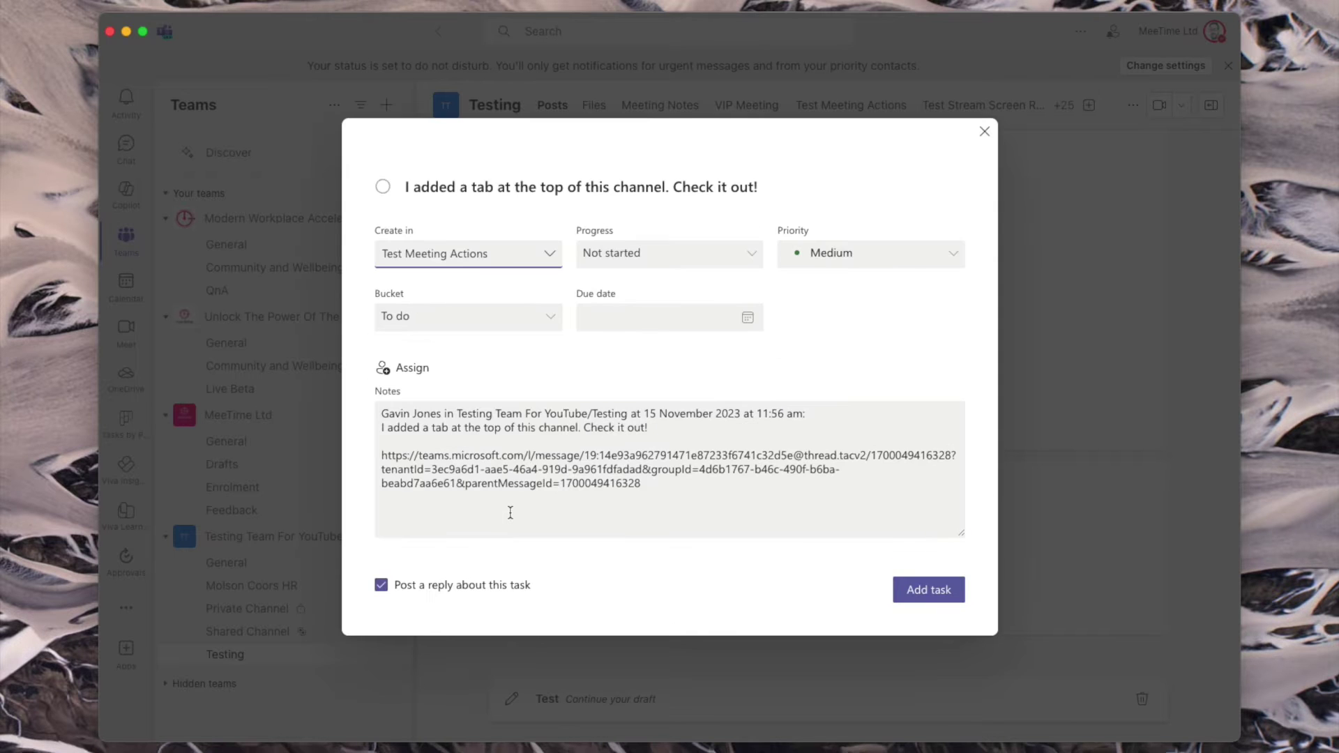
{"action": "left_click", "coordinate": [540, 323]}
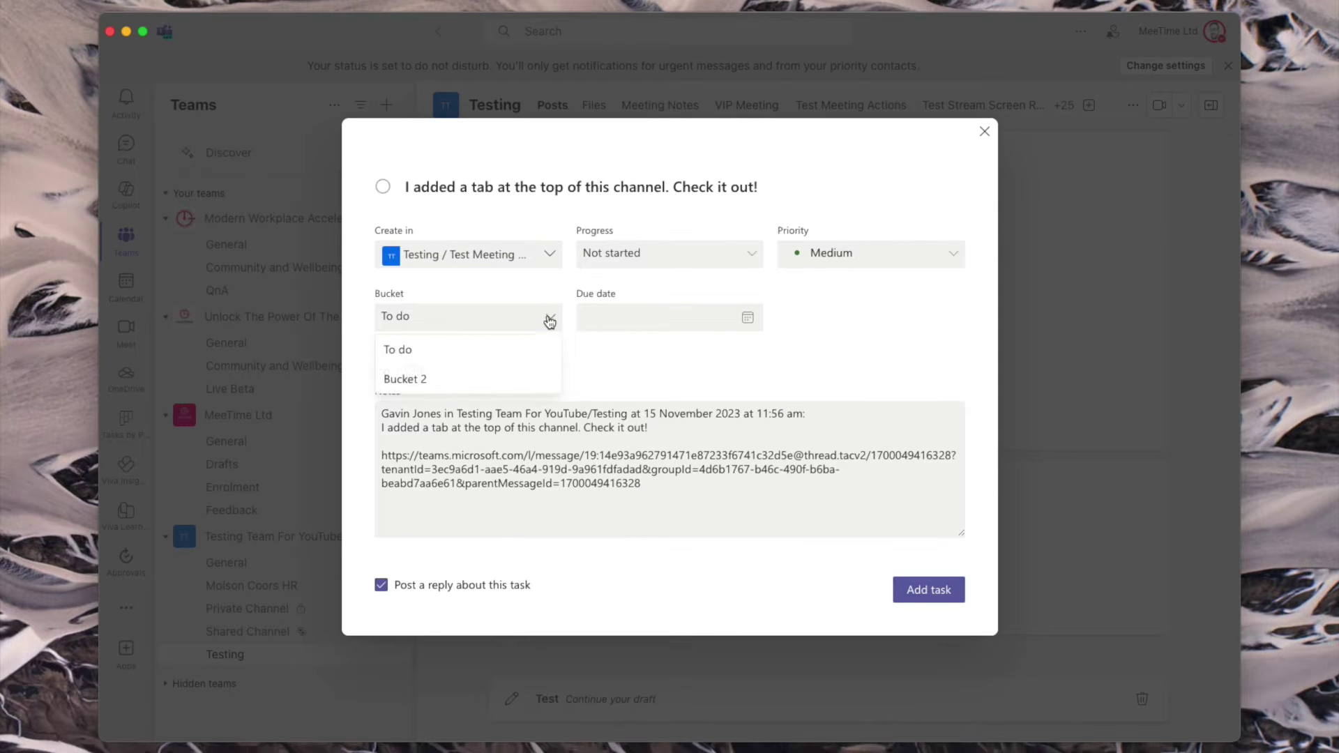
{"action": "left_click", "coordinate": [424, 383]}
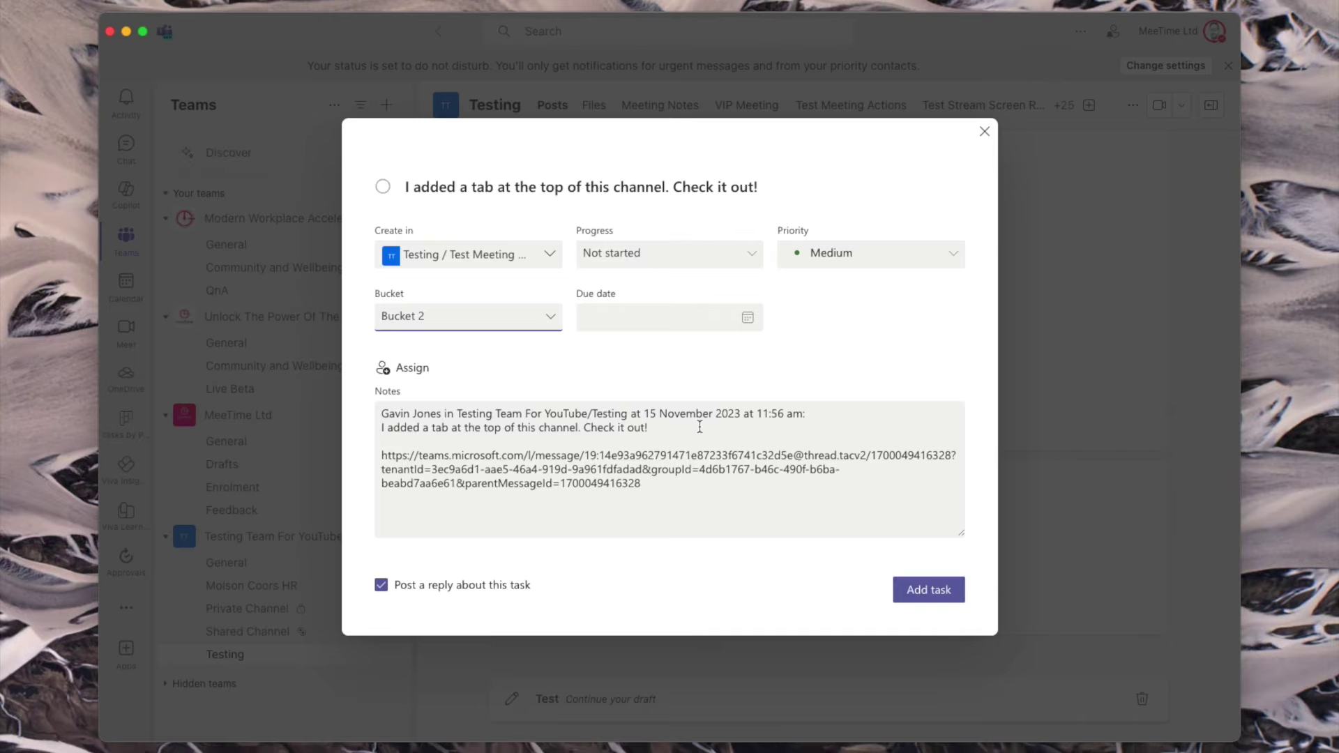
- Set its due date to 26 March 2024, assign the suggested person, and post it
{"action": "left_click", "coordinate": [736, 323]}
{"action": "left_click", "coordinate": [644, 496]}
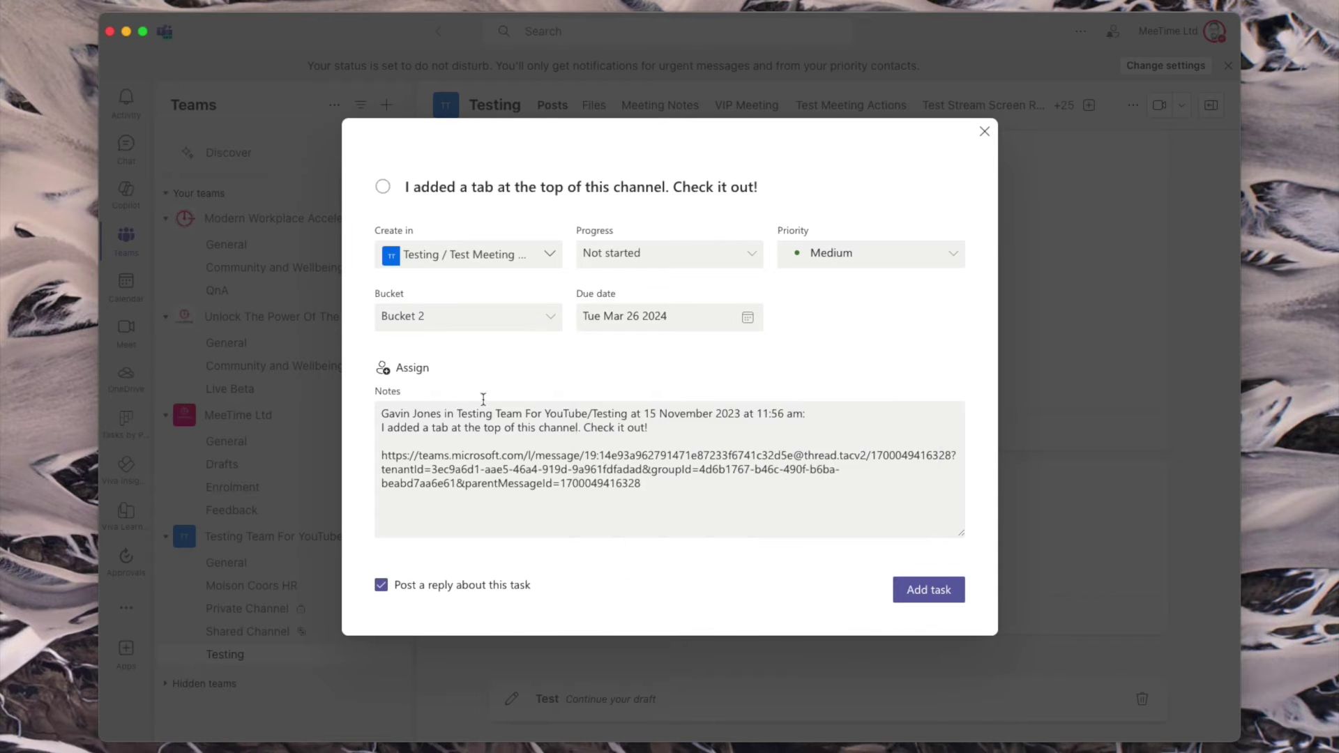
{"action": "left_click", "coordinate": [427, 374]}
{"action": "left_click", "coordinate": [457, 469]}
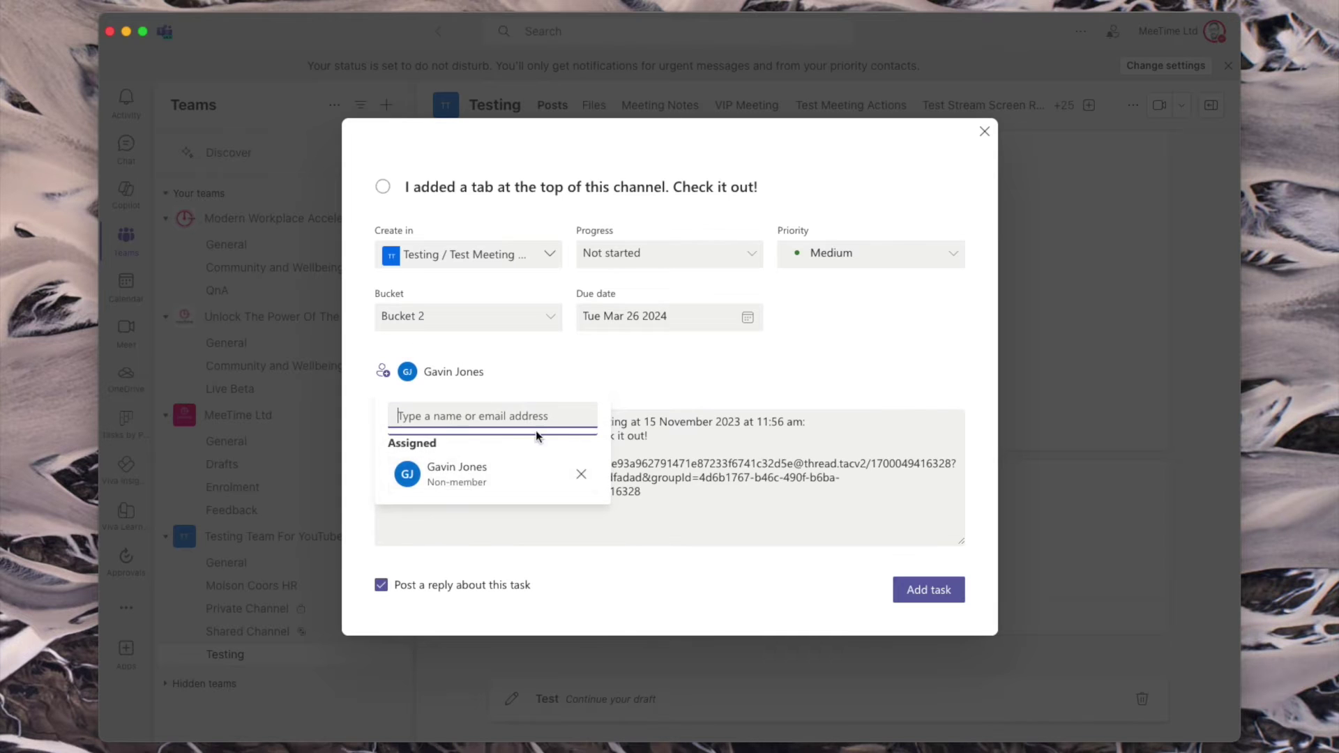
{"action": "left_click", "coordinate": [335, 588]}
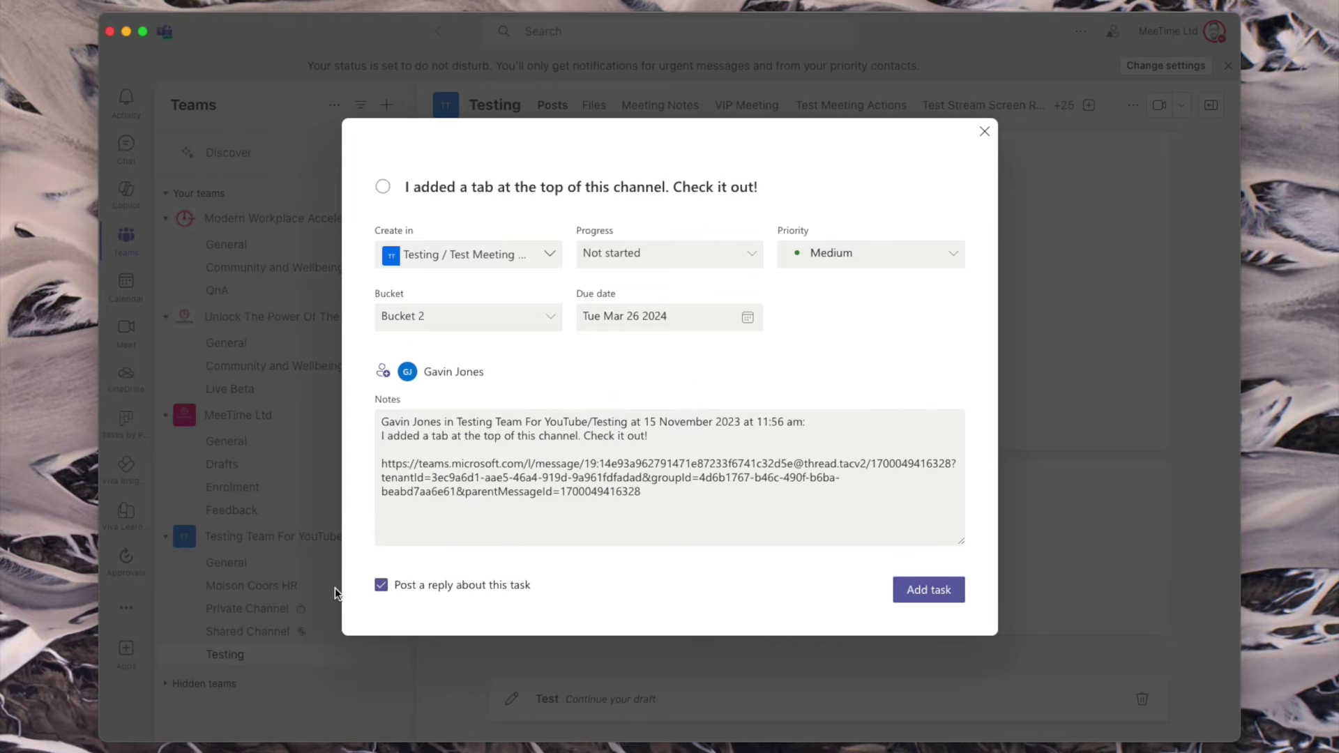
{"action": "left_click", "coordinate": [908, 595]}
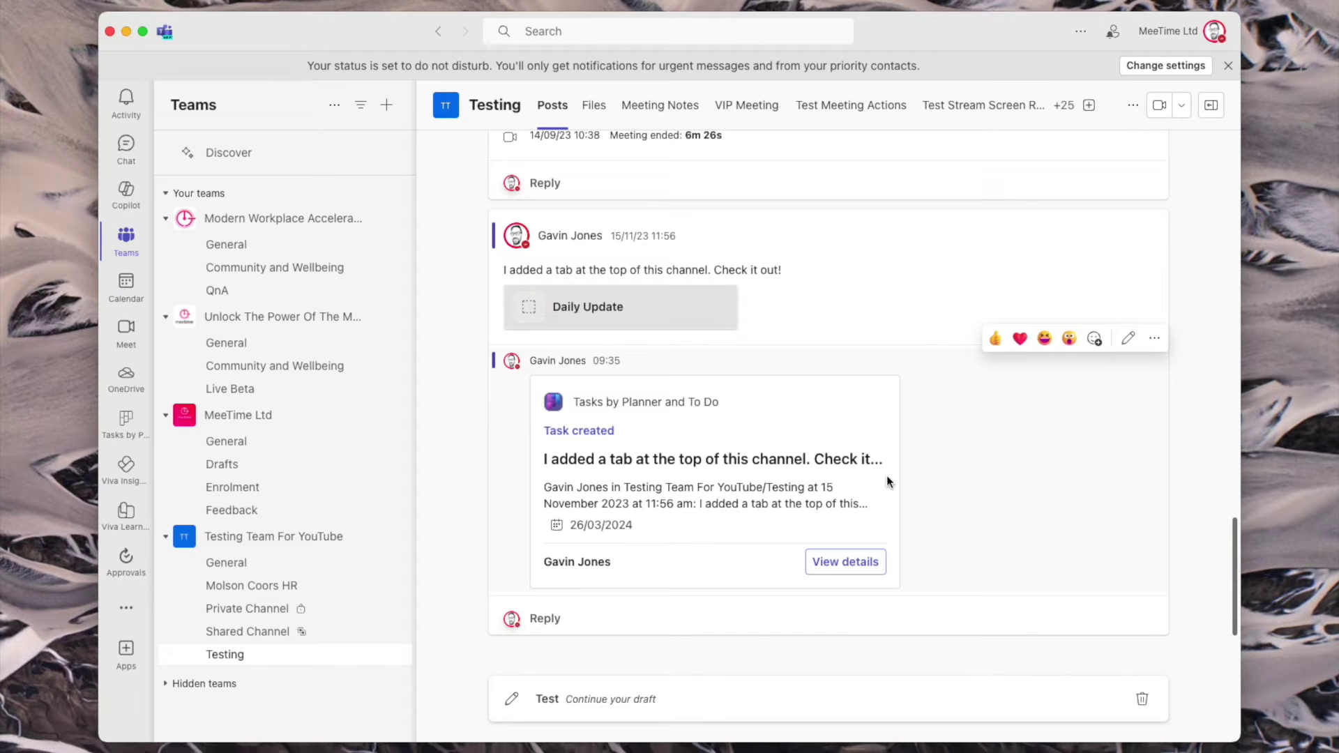
- View the new task's details from the Task created card, then close them
{"action": "left_click", "coordinate": [856, 561]}
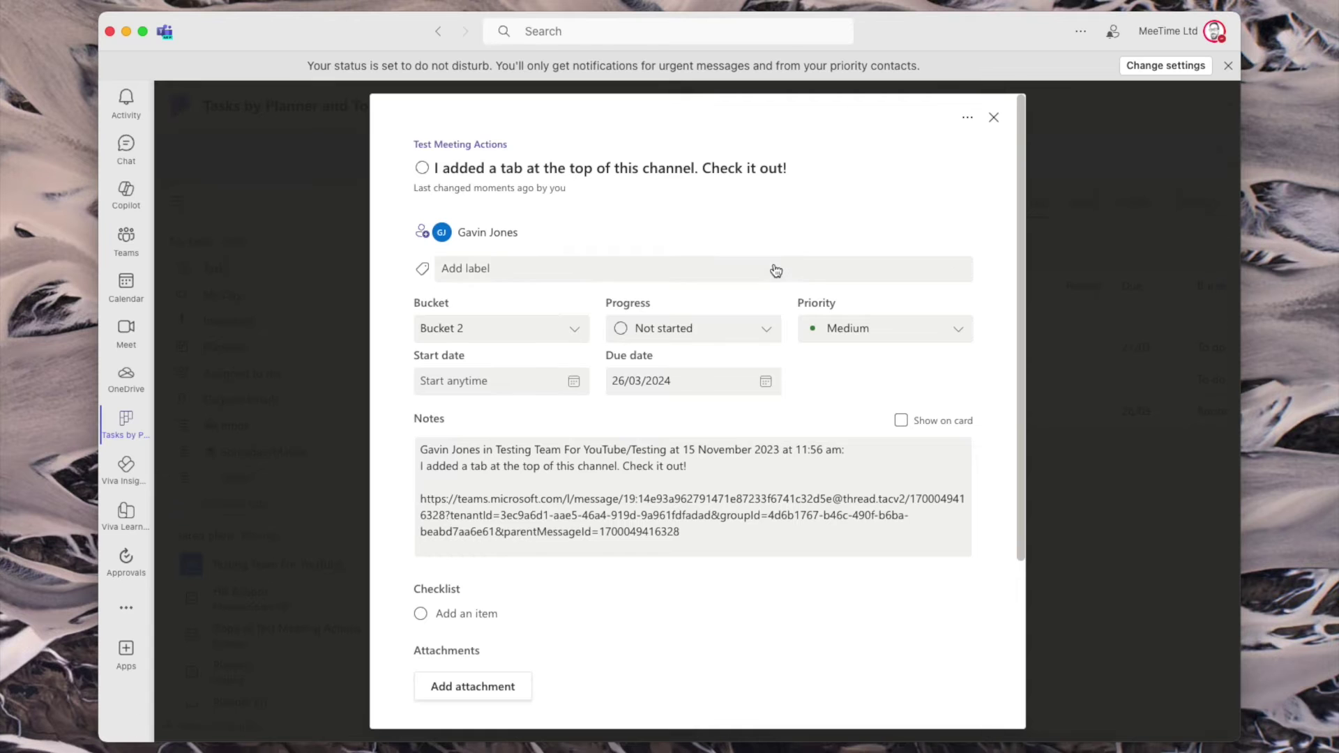
{"action": "scroll", "coordinate": [774, 271], "scroll_direction": "down", "scroll_amount": 5}
{"action": "key", "text": "Escape"}
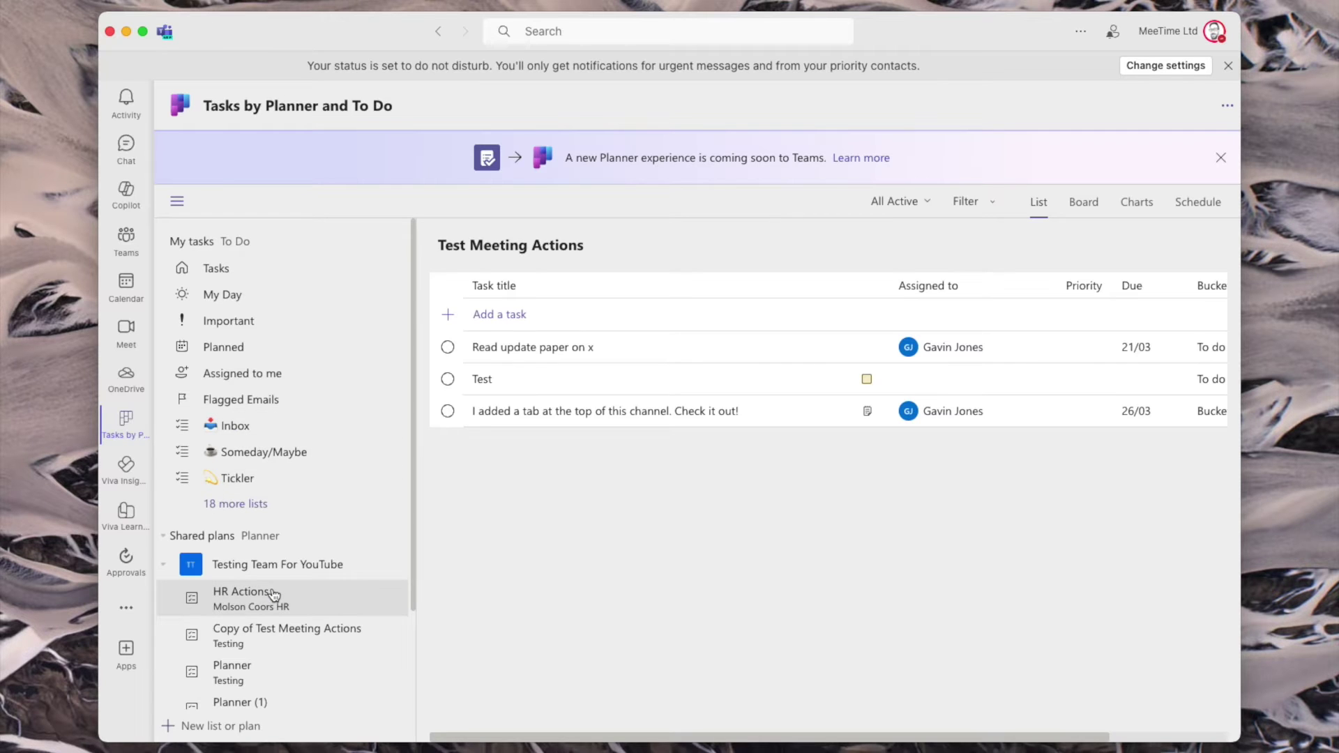
- Scroll the Assigned to me list to the Test Meeting Actions tasks, then return to Testing
{"action": "left_click", "coordinate": [293, 377]}
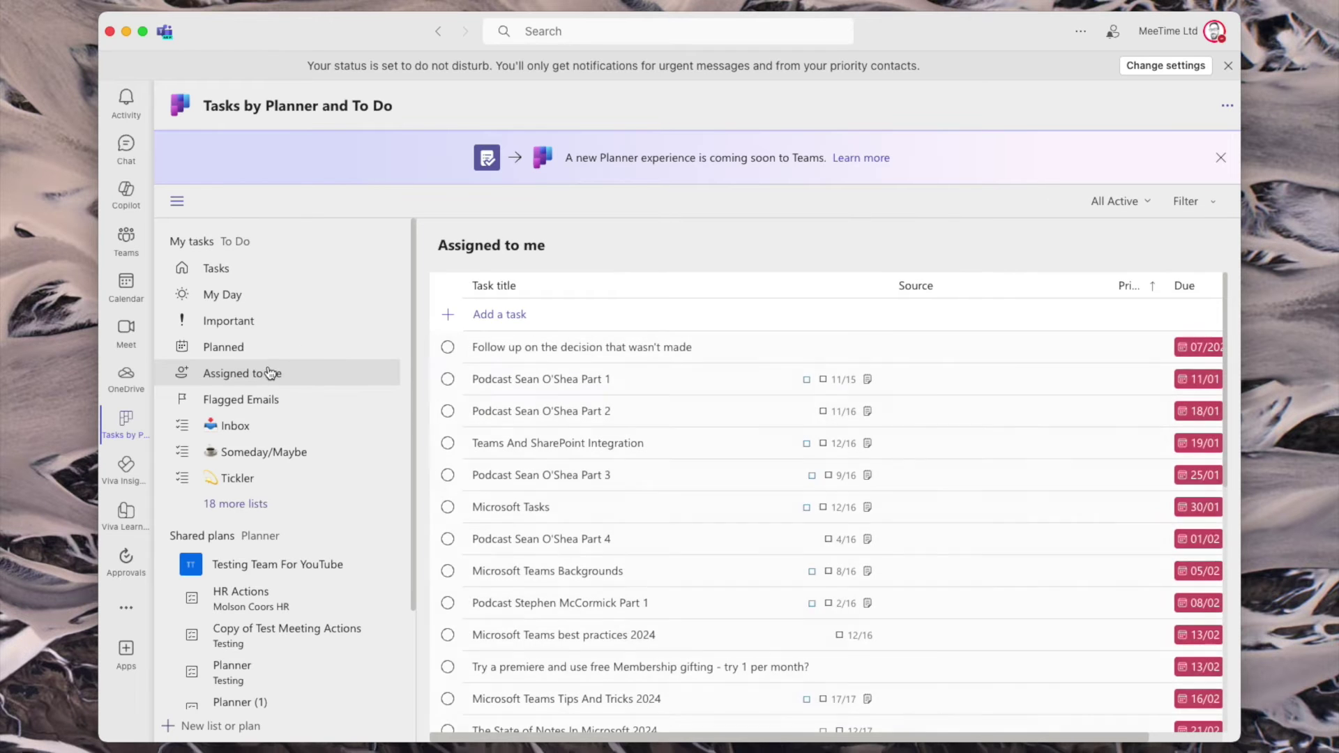
{"action": "scroll", "coordinate": [712, 382], "scroll_direction": "down", "scroll_amount": 3}
{"action": "scroll", "coordinate": [711, 387], "scroll_direction": "down", "scroll_amount": 5}
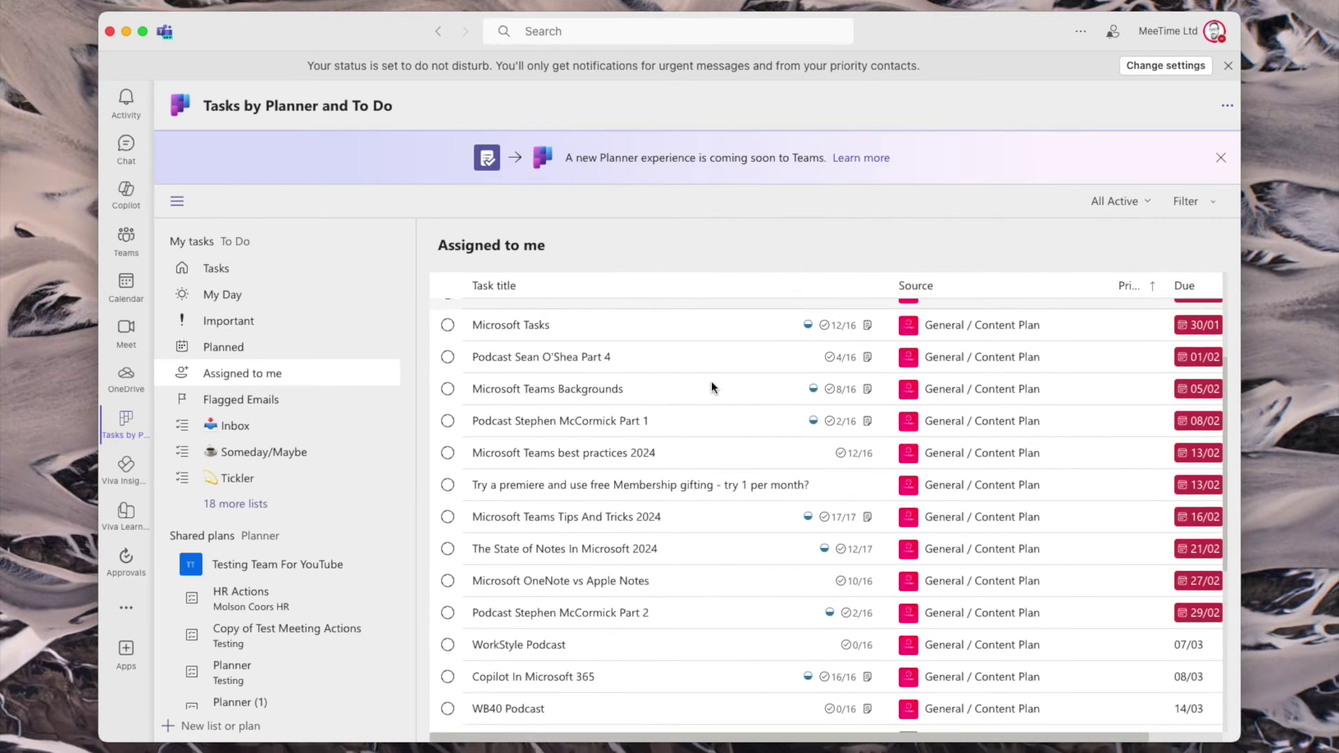
{"action": "scroll", "coordinate": [711, 387], "scroll_direction": "down", "scroll_amount": 3}
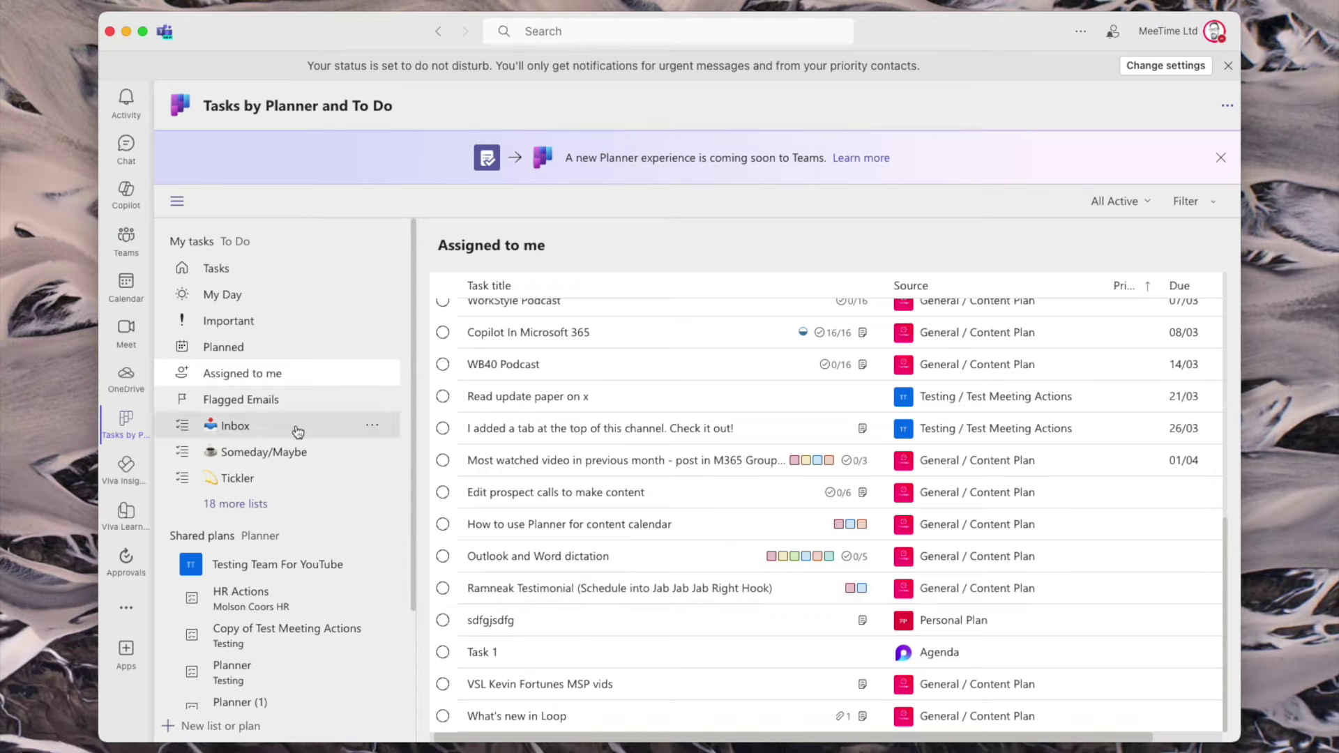
{"action": "left_click", "coordinate": [126, 239]}
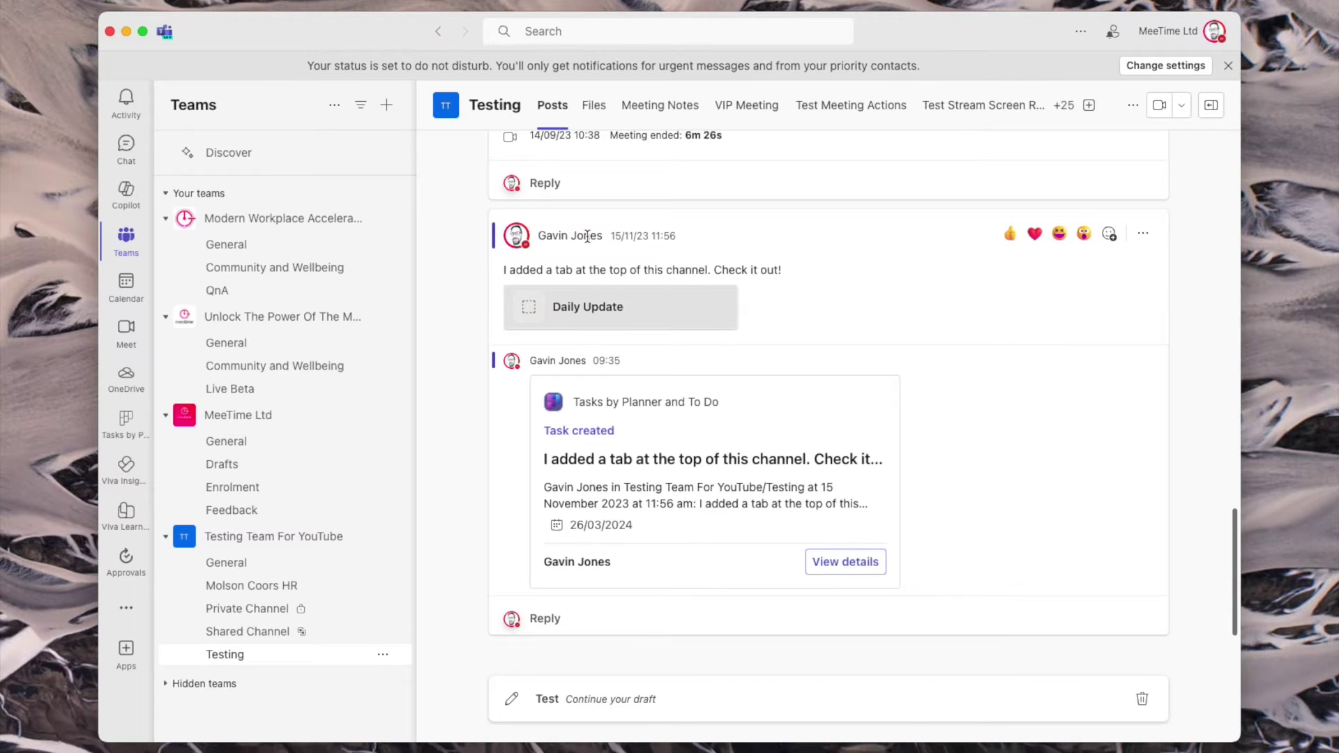
- Open the Bucket 2 task on the Test Meeting Actions board and select the message link in its notes
{"action": "left_click", "coordinate": [882, 112]}
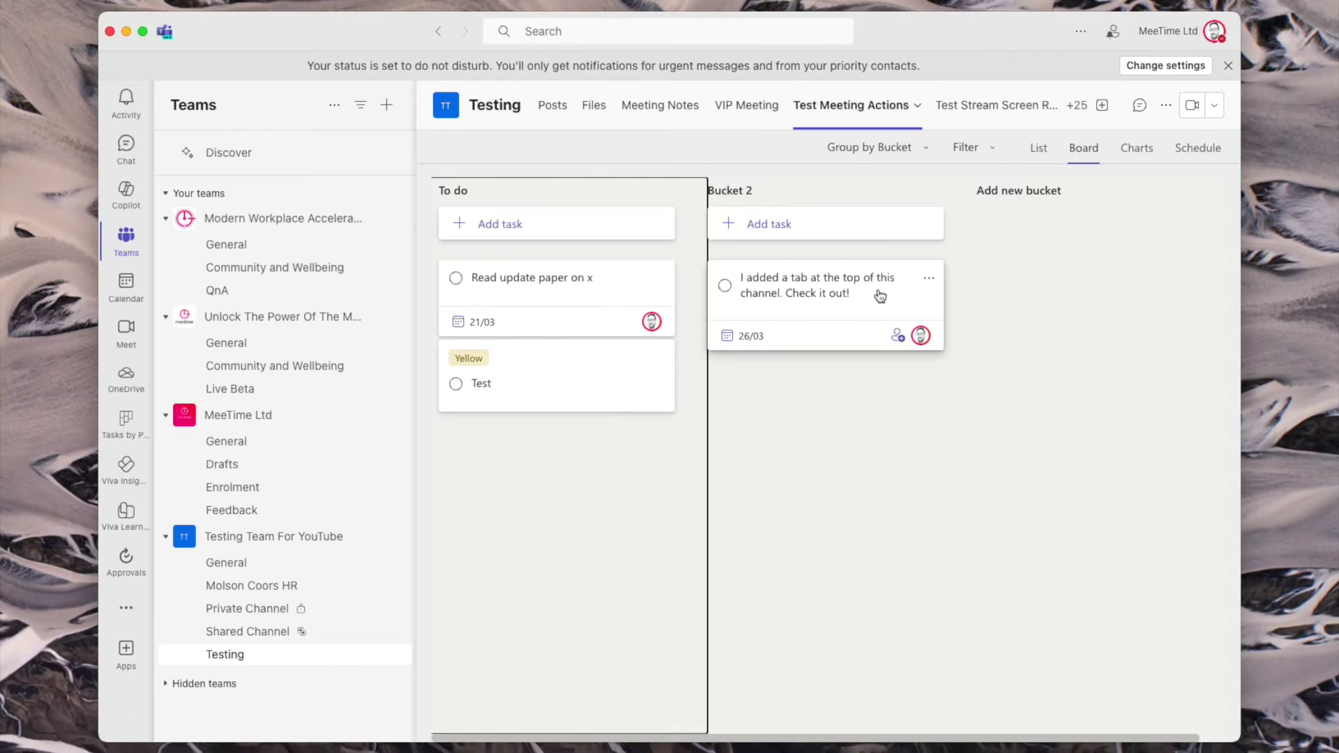
{"action": "left_click", "coordinate": [885, 344]}
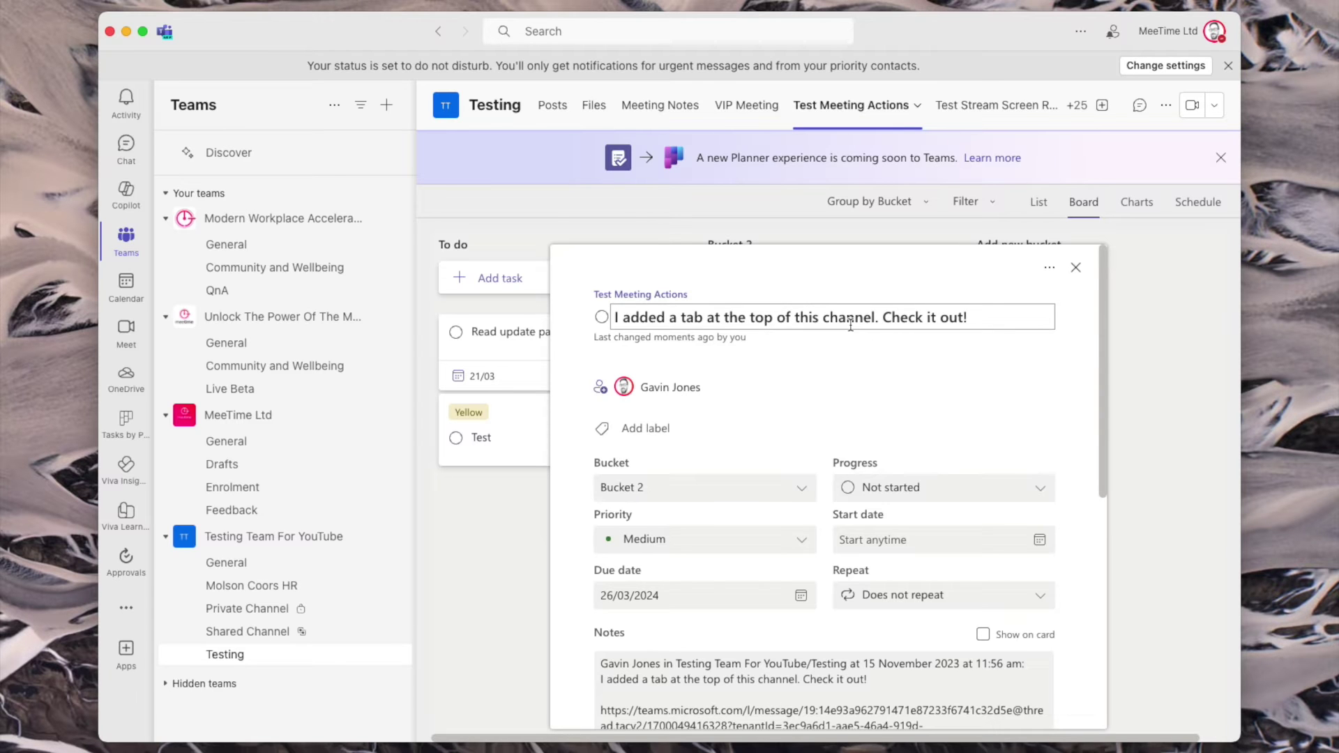
{"action": "left_click_drag", "start_coordinate": [982, 322], "coordinate": [624, 317]}
{"action": "left_click", "coordinate": [903, 407]}
{"action": "scroll", "coordinate": [904, 406], "scroll_direction": "down", "scroll_amount": 2}
{"action": "scroll", "coordinate": [904, 406], "scroll_direction": "down", "scroll_amount": 3}
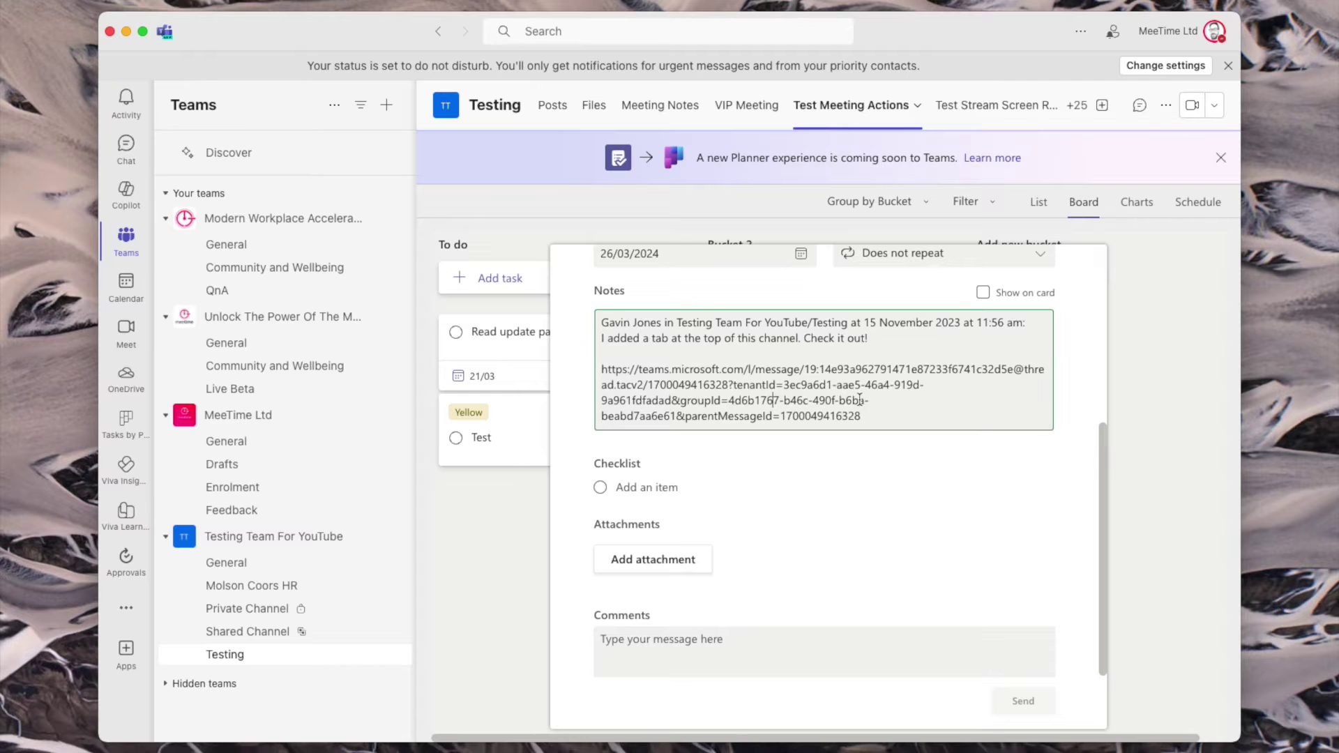
{"action": "scroll", "coordinate": [837, 453], "scroll_direction": "up", "scroll_amount": 2}
{"action": "left_click", "coordinate": [772, 499]}
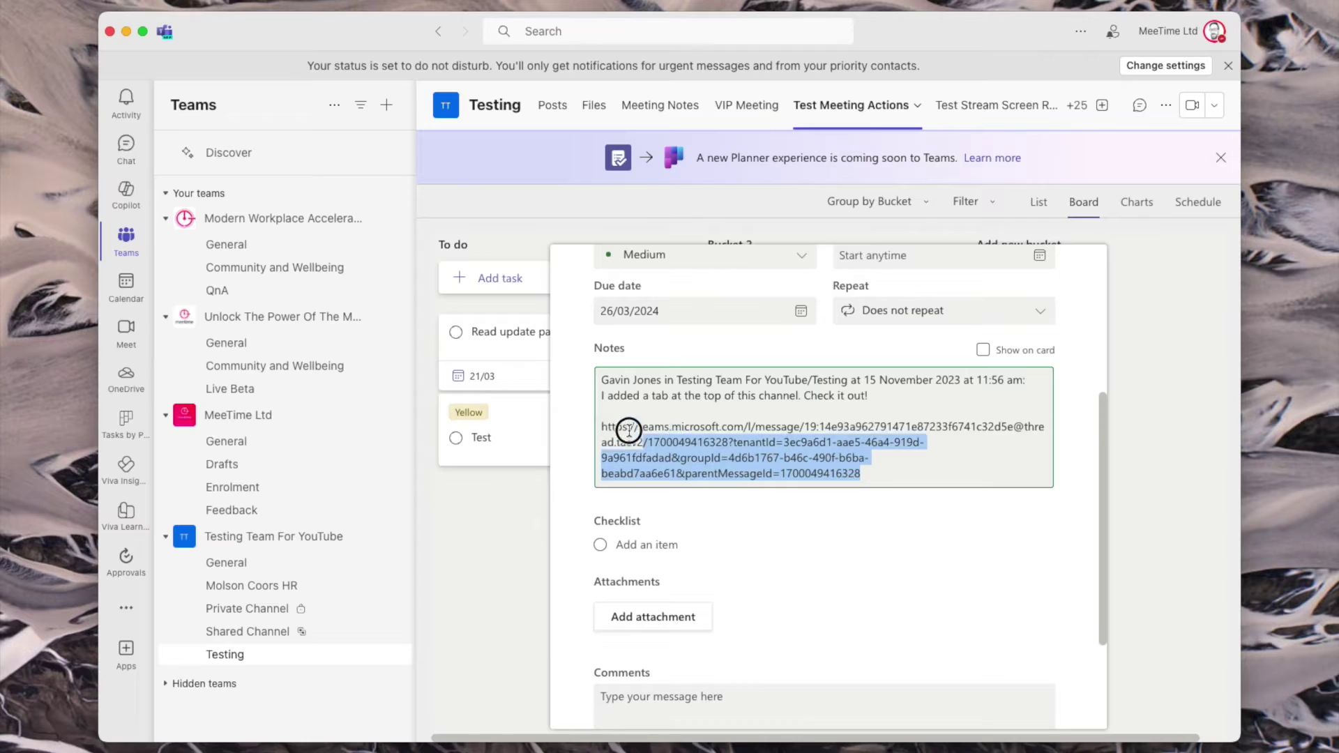
{"action": "left_click_drag", "start_coordinate": [586, 414], "coordinate": [598, 430]}
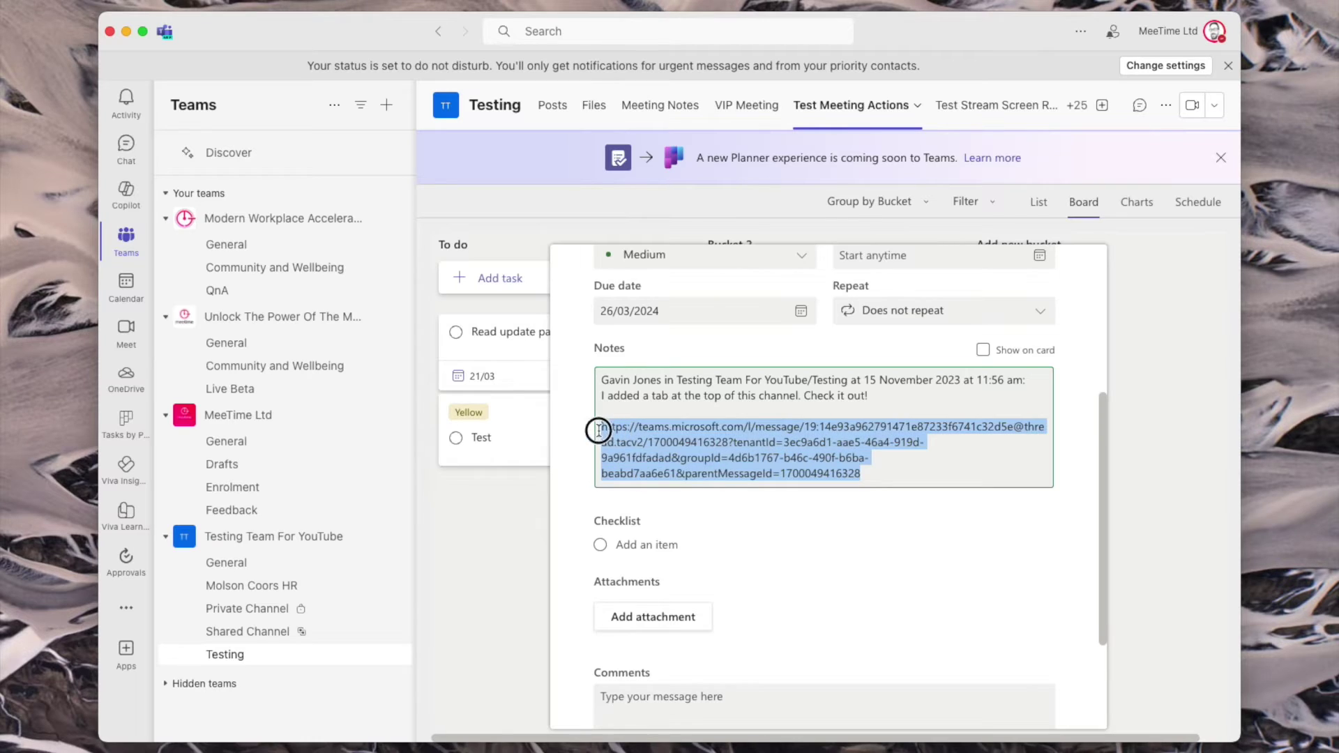
- Attach the copied channel message URL to the task as a link displayed as 'Message'
{"action": "left_click", "coordinate": [652, 616]}
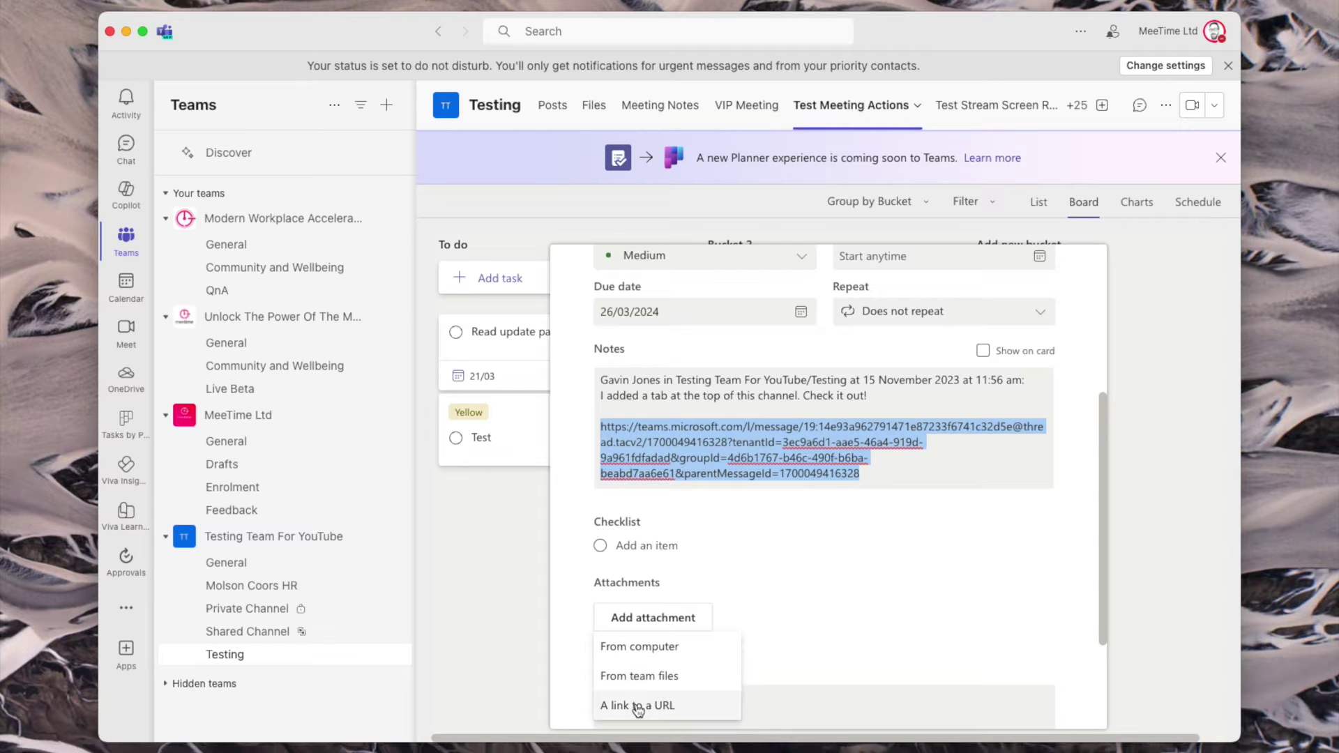
{"action": "left_click", "coordinate": [662, 706]}
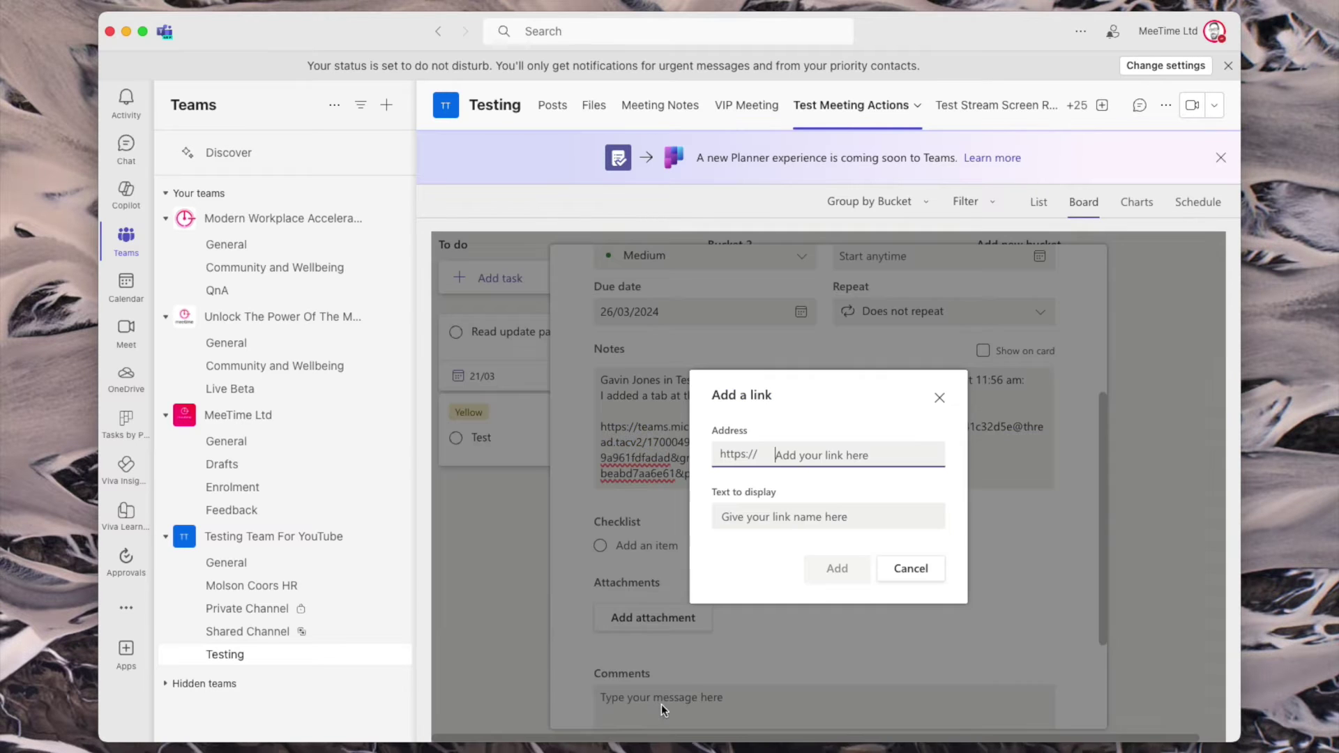
{"action": "key", "text": "super+v"}
{"action": "left_click", "coordinate": [795, 520]}
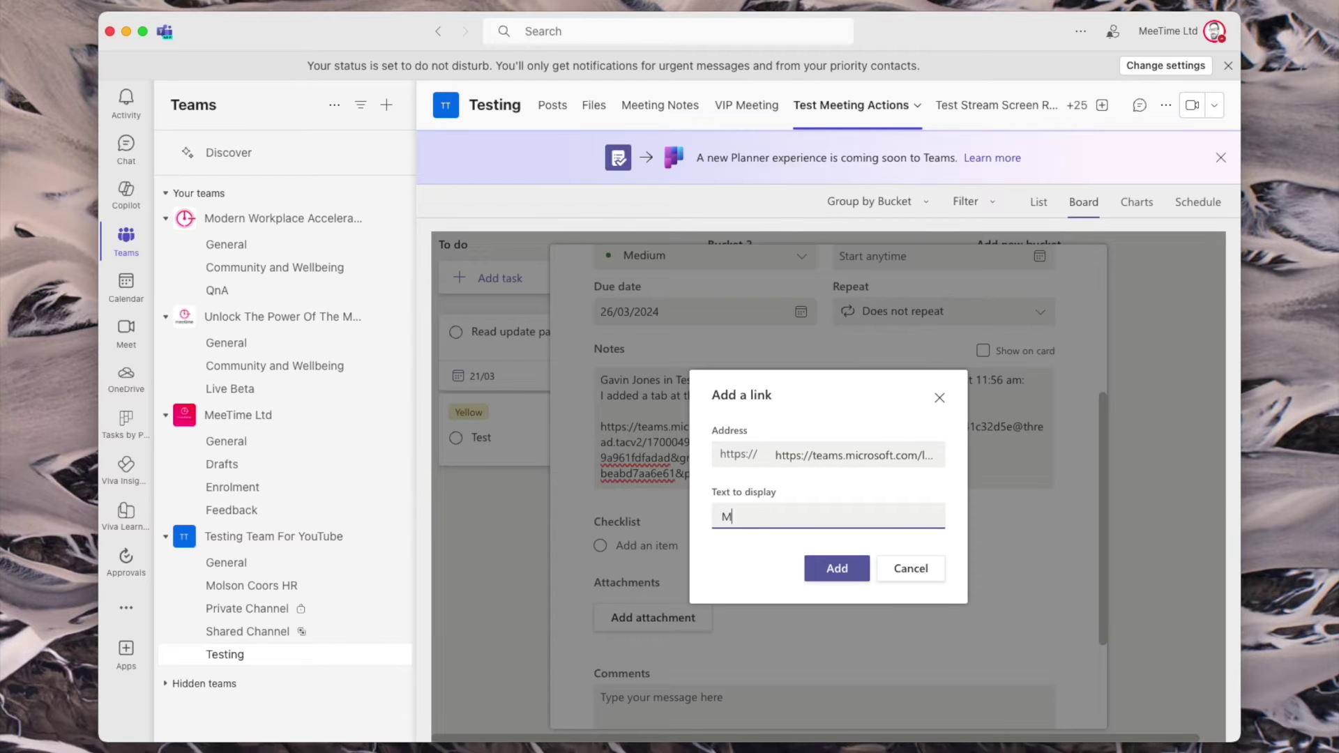
{"action": "type", "text": "Message"}
{"action": "left_click", "coordinate": [837, 568]}
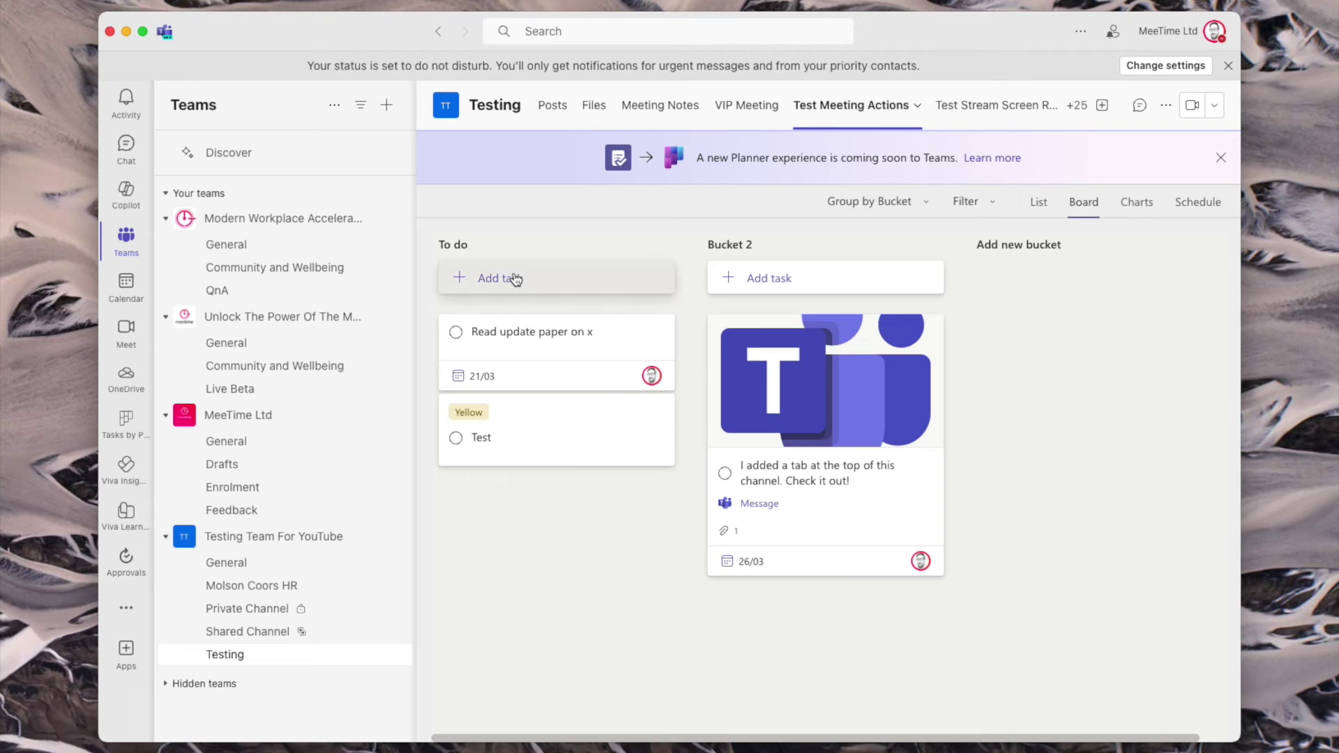
- Quick-add placeholder tasks like 'dkjfkdsf' to To do, then open the newest task's details
{"action": "left_click", "coordinate": [515, 280]}
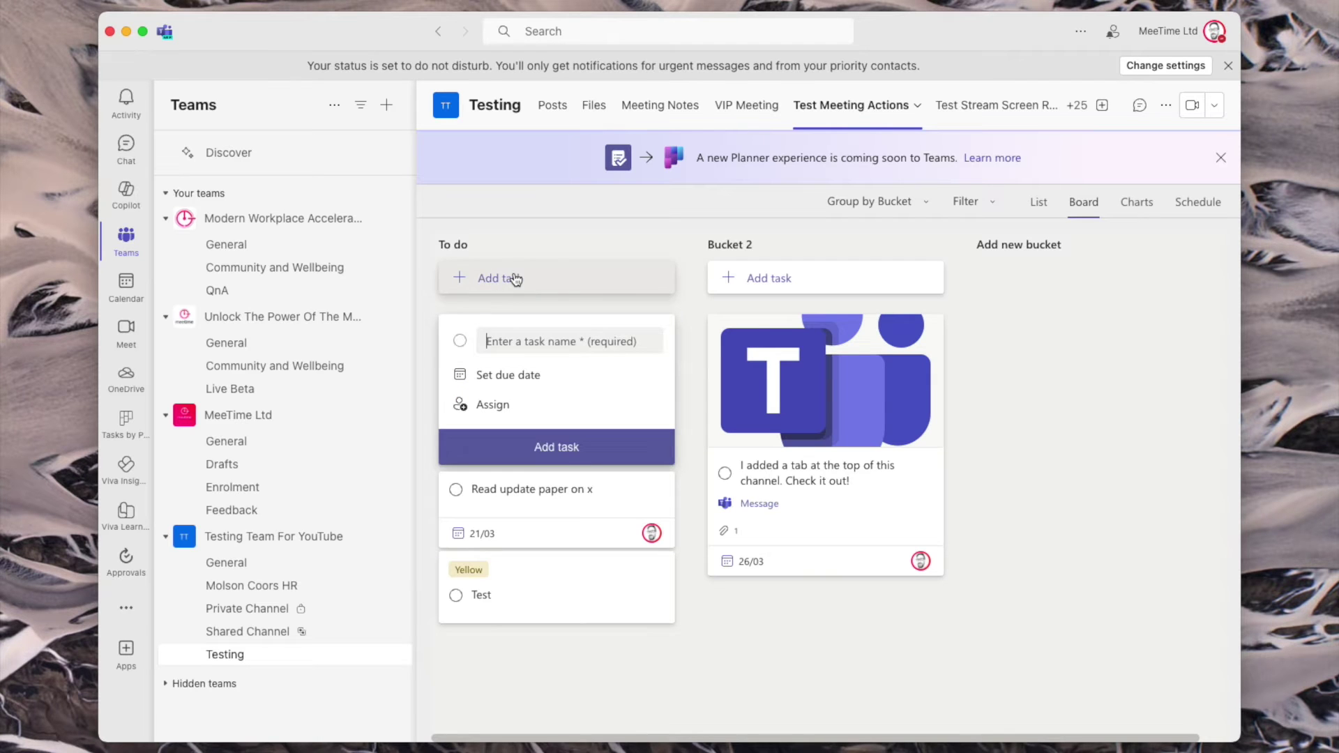
{"action": "type", "text": "dkjfkdsf"}
{"action": "key", "text": "Return"}
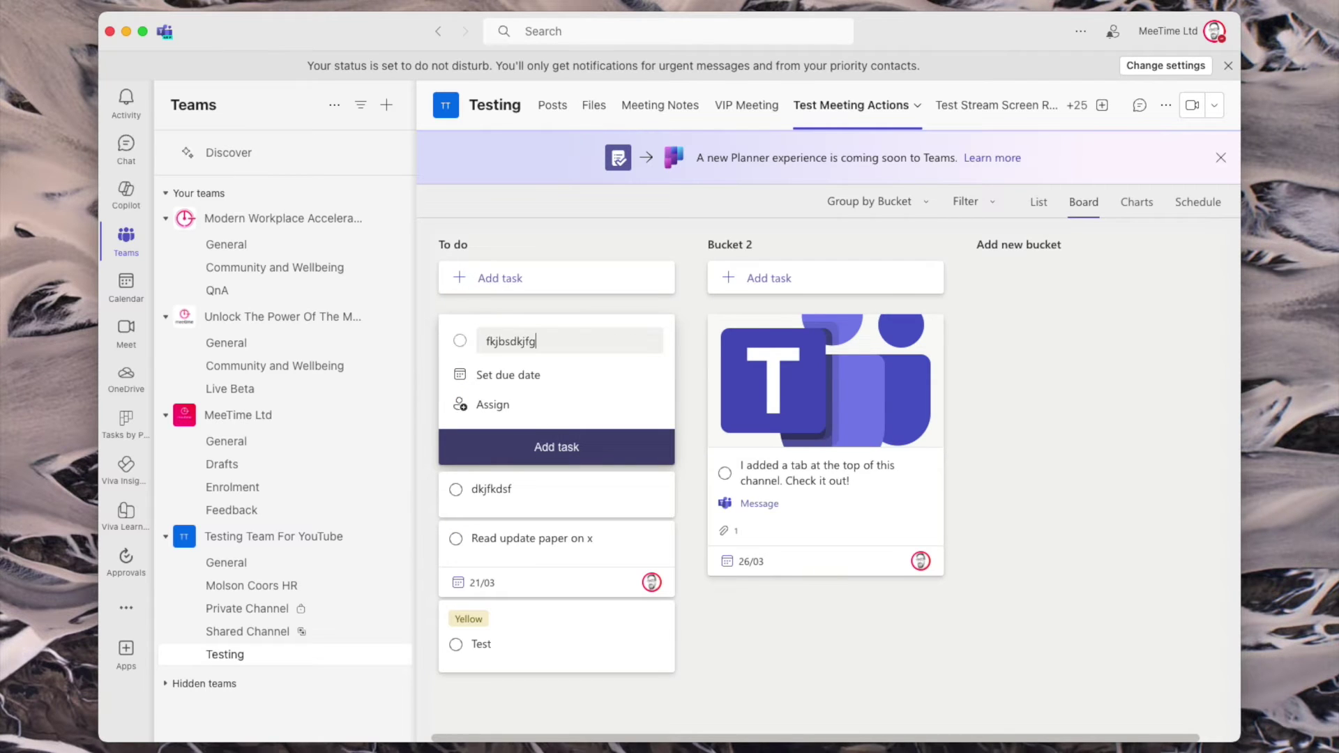
{"action": "key", "text": "Return"}
{"action": "key", "text": "Return"}
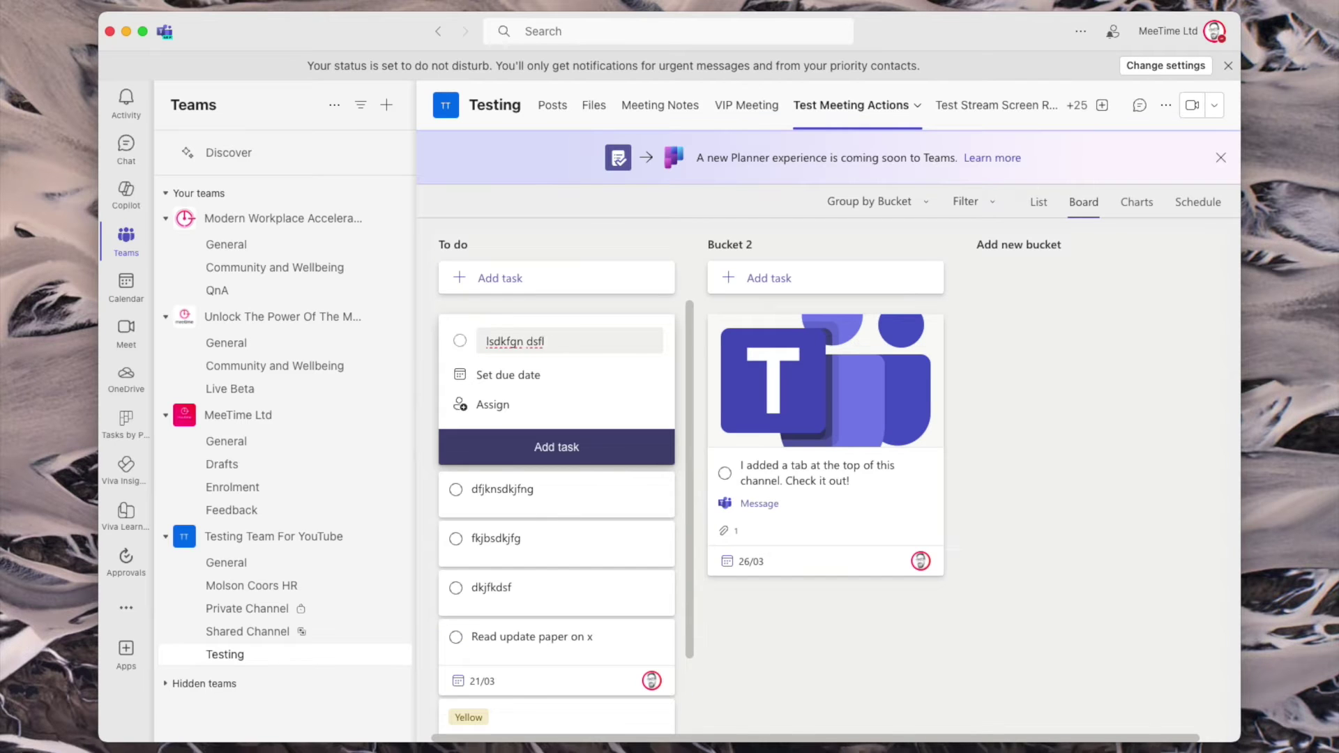
{"action": "key", "text": "Return"}
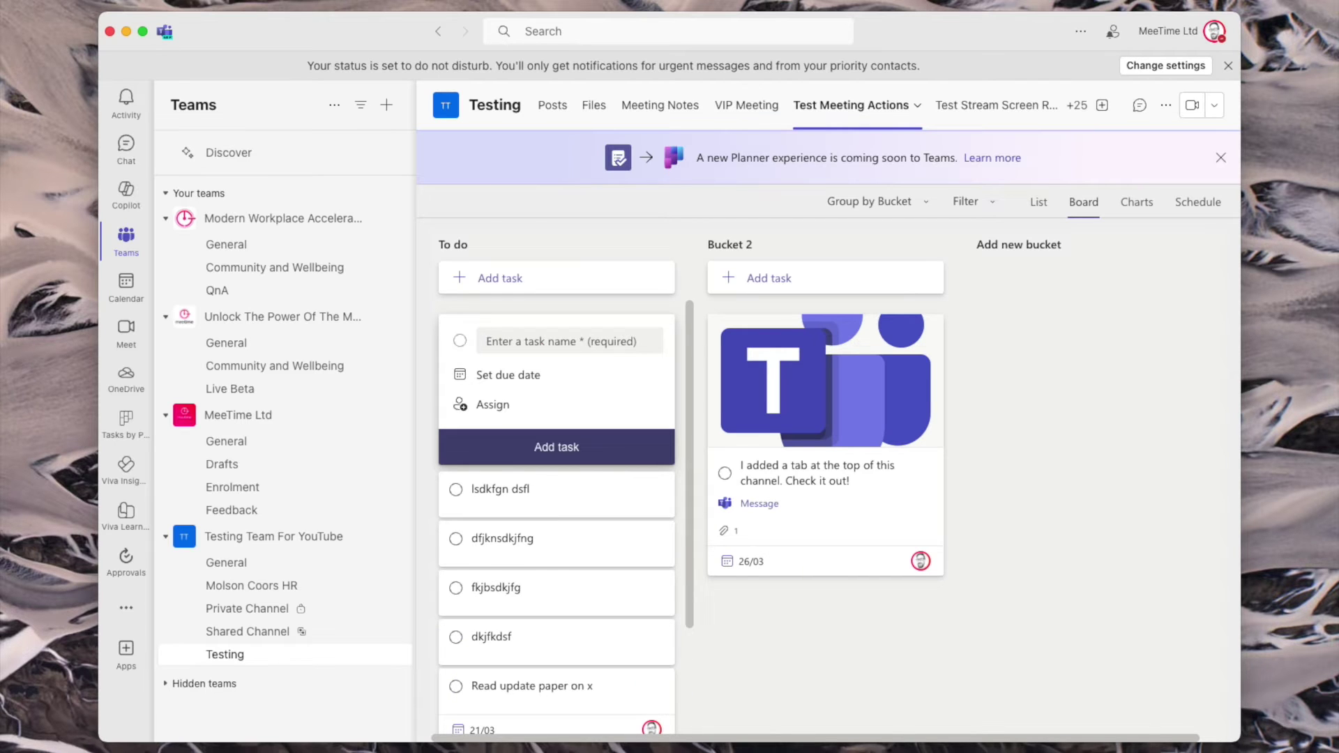
{"action": "left_click", "coordinate": [583, 321]}
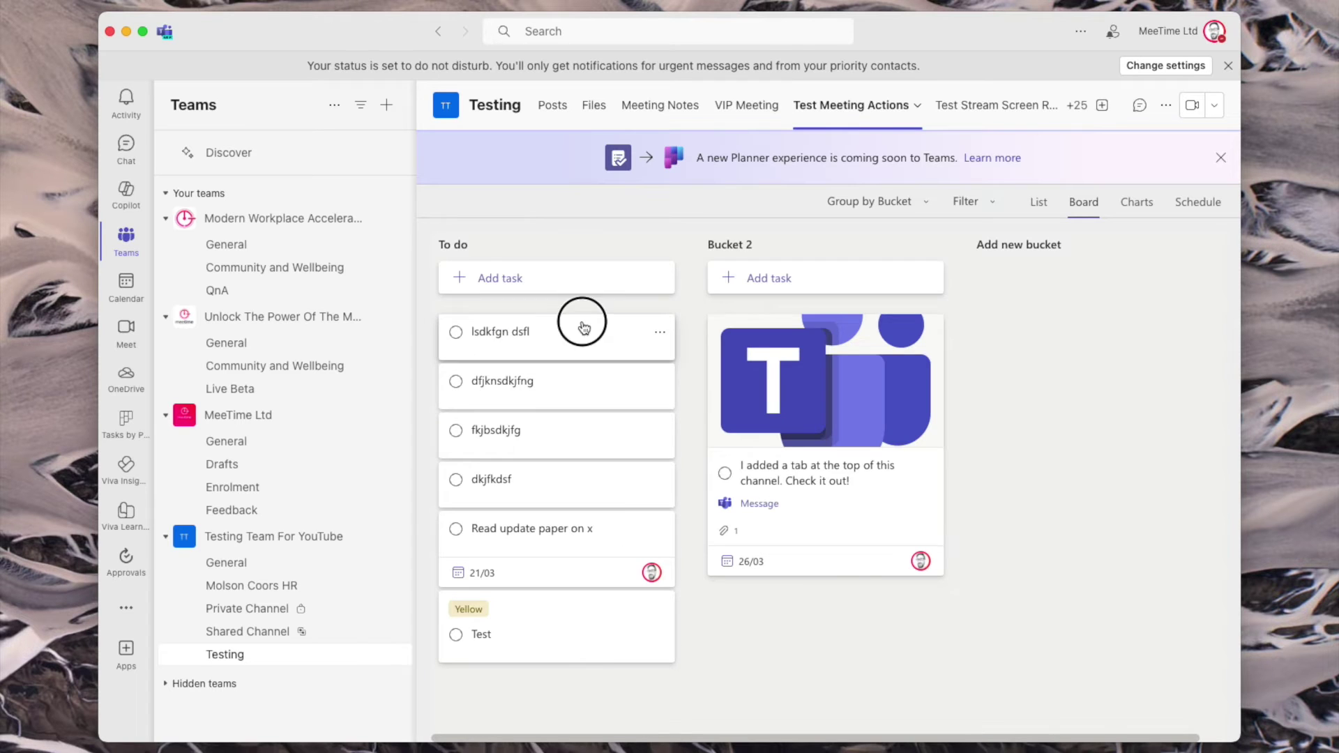